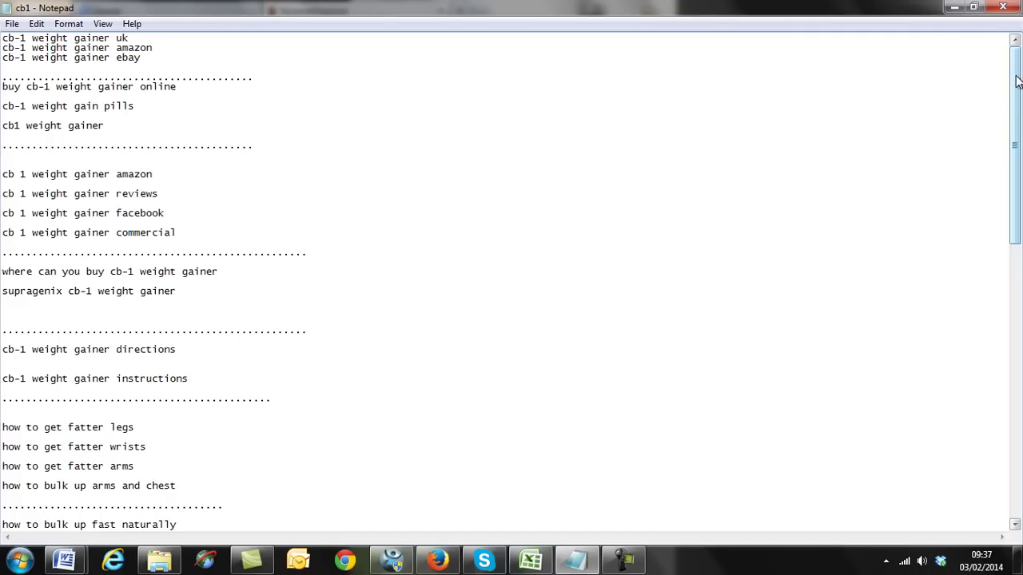
- Select the 'how to get fatter legs' line in the Notepad keyword list, then bring Firefox forward
drag(142, 58, 1, 38)
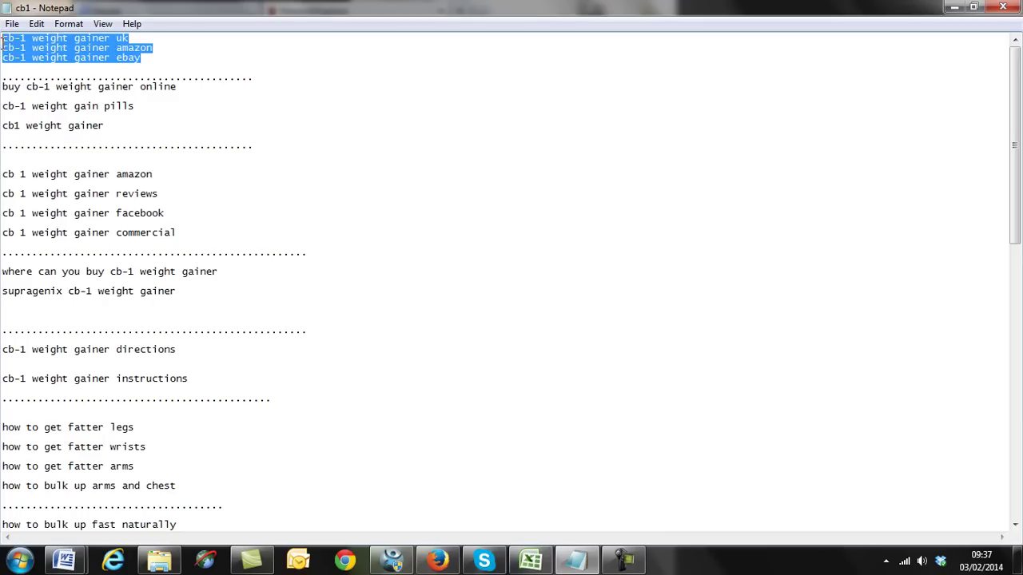
click(173, 69)
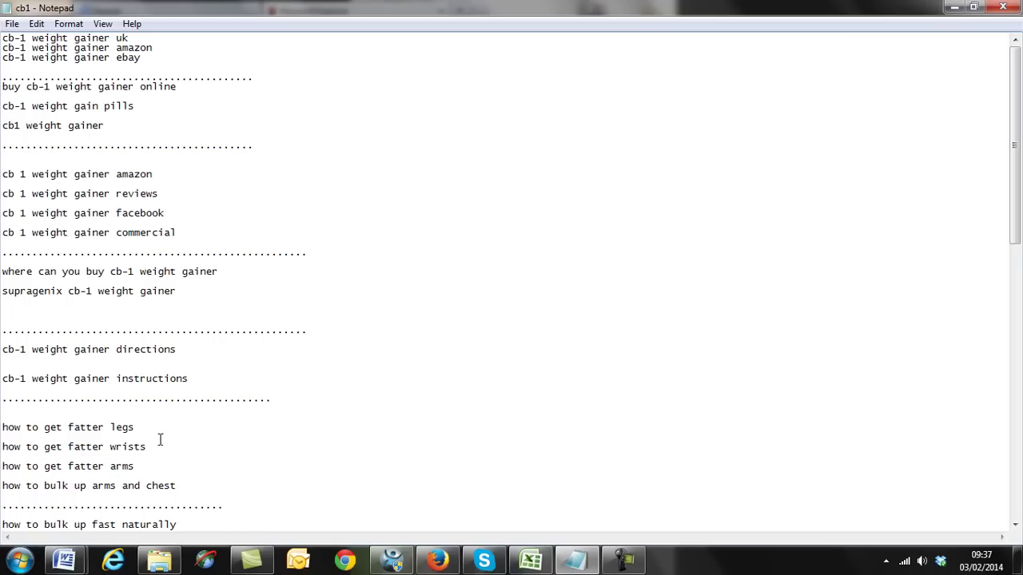
drag(138, 429, 2, 430)
key(ctrl+c)
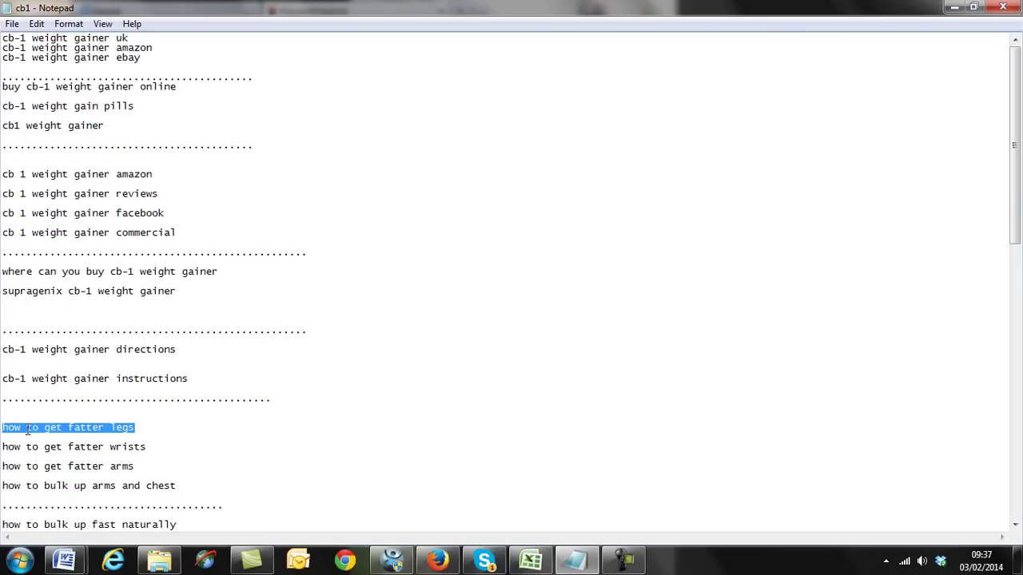
click(438, 559)
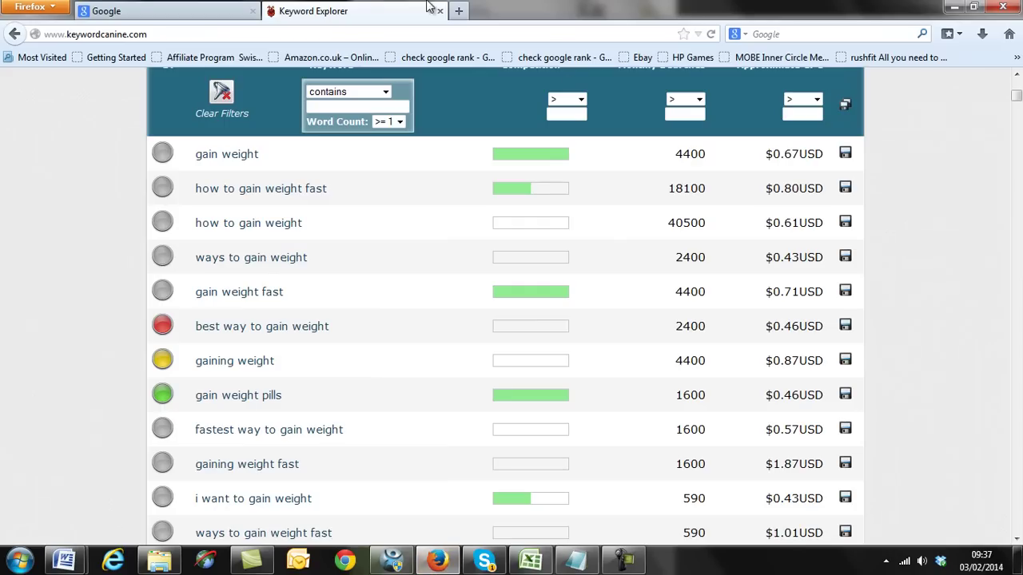
- On the Google tab, paste and search for 'how to get fatter legs'
click(146, 11)
click(408, 311)
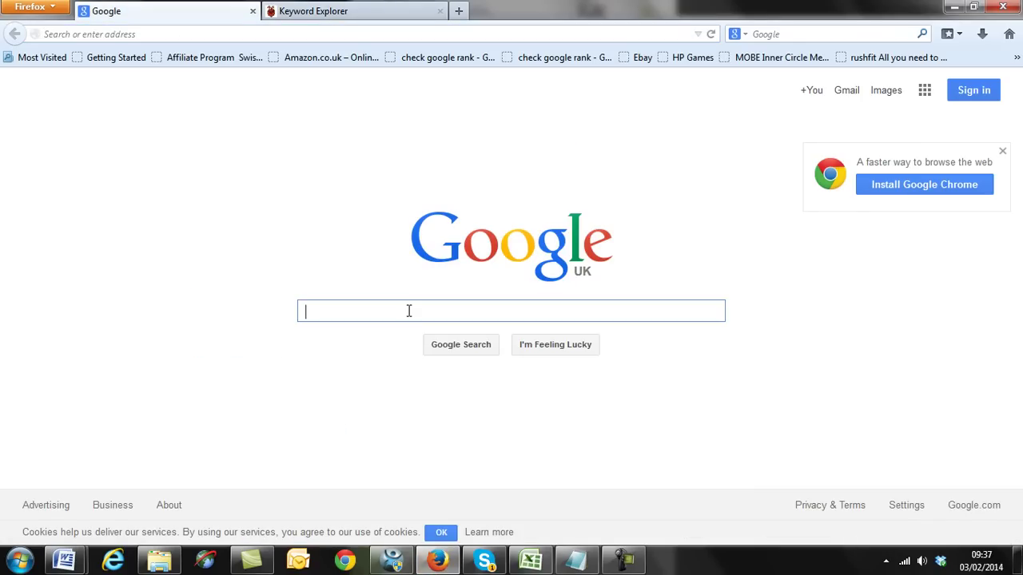
key(ctrl+v)
key(Return)
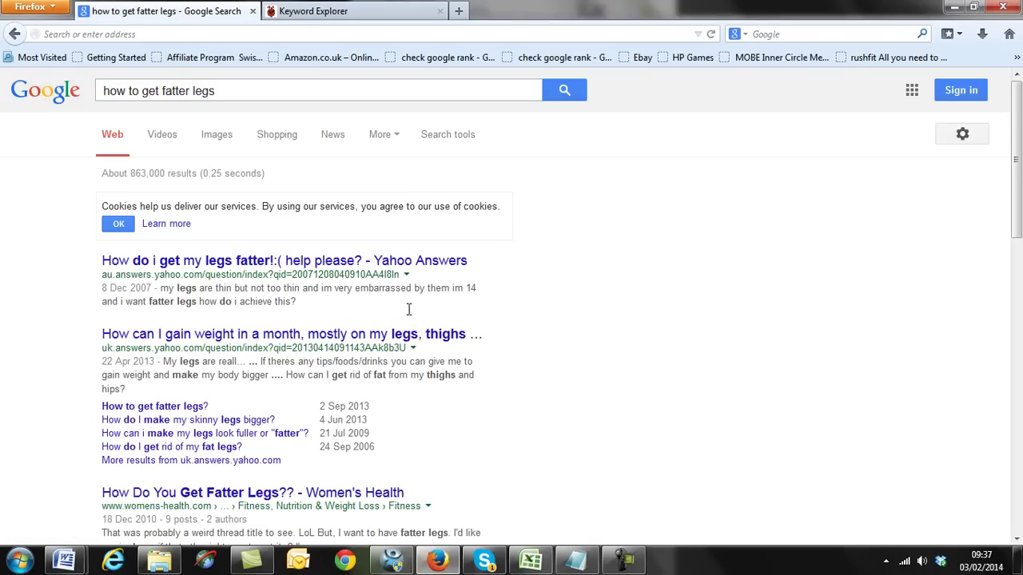
- Scroll through the roughly 863,000 results, the search suggestions and the related searches
drag(1017, 163, 1018, 460)
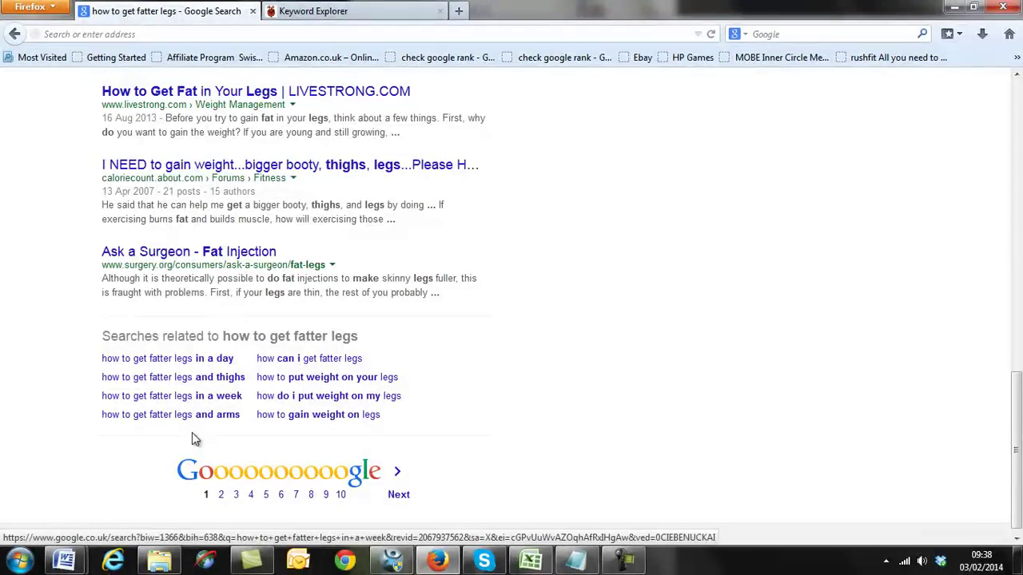
drag(1019, 421, 1019, 80)
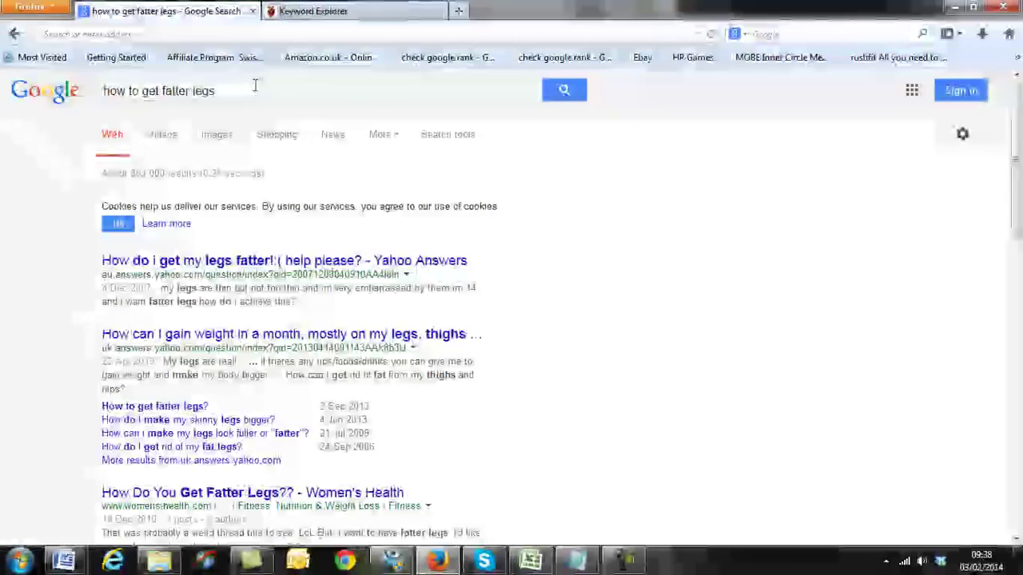
click(219, 92)
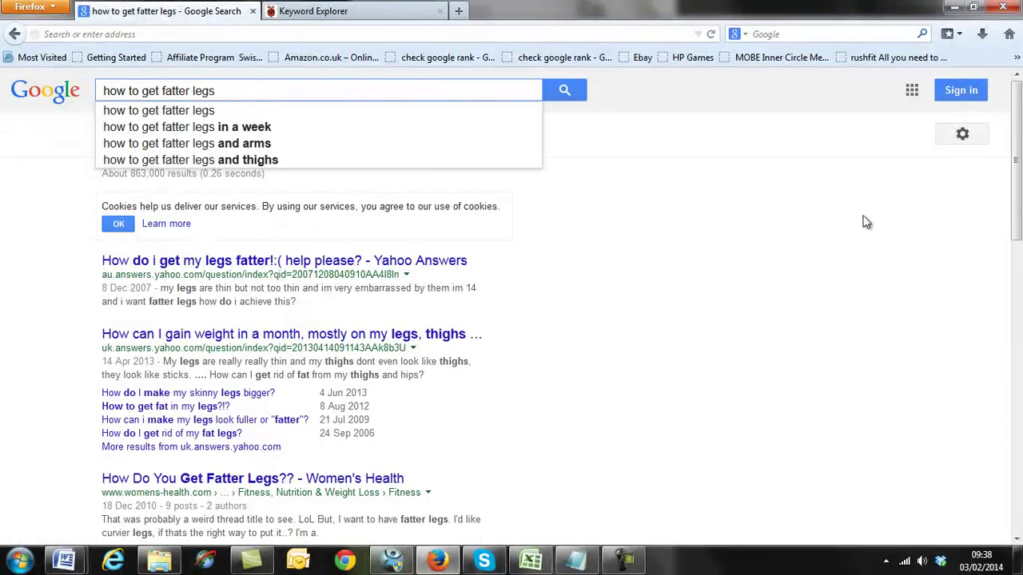
drag(1019, 179, 1019, 448)
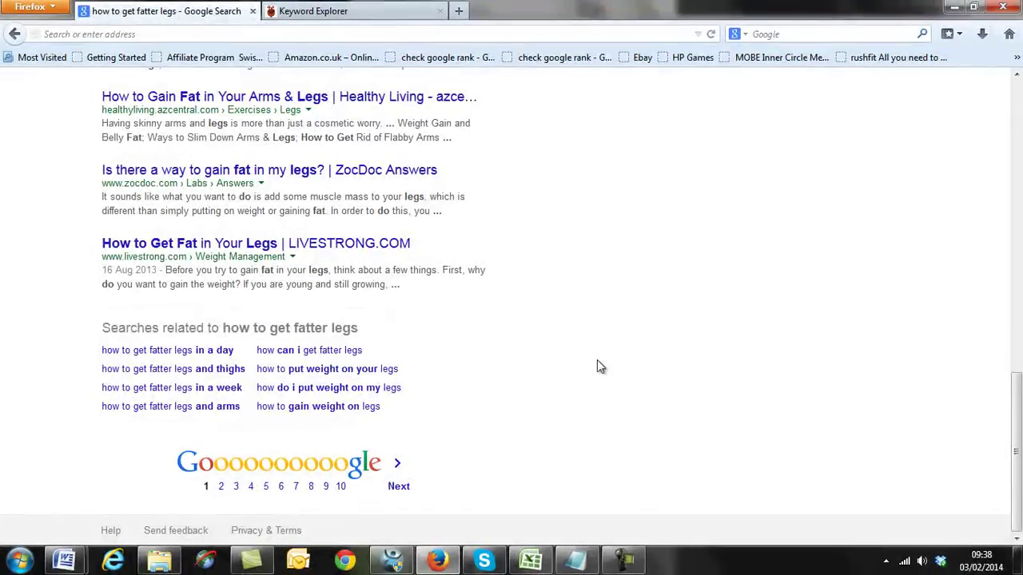
- Return to the cb1 list and scroll down to 'gain weight pills over the counter'
click(575, 559)
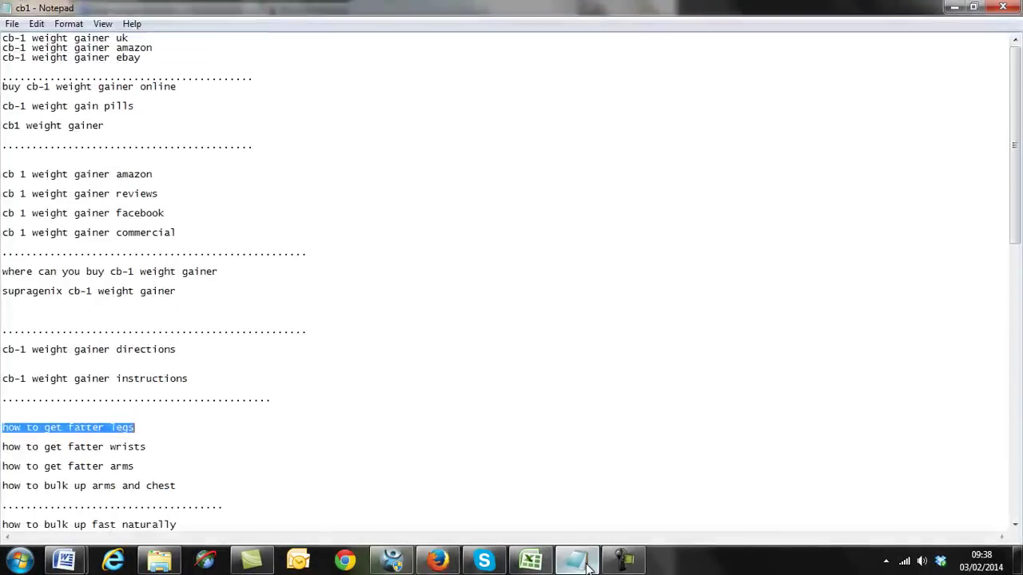
click(404, 265)
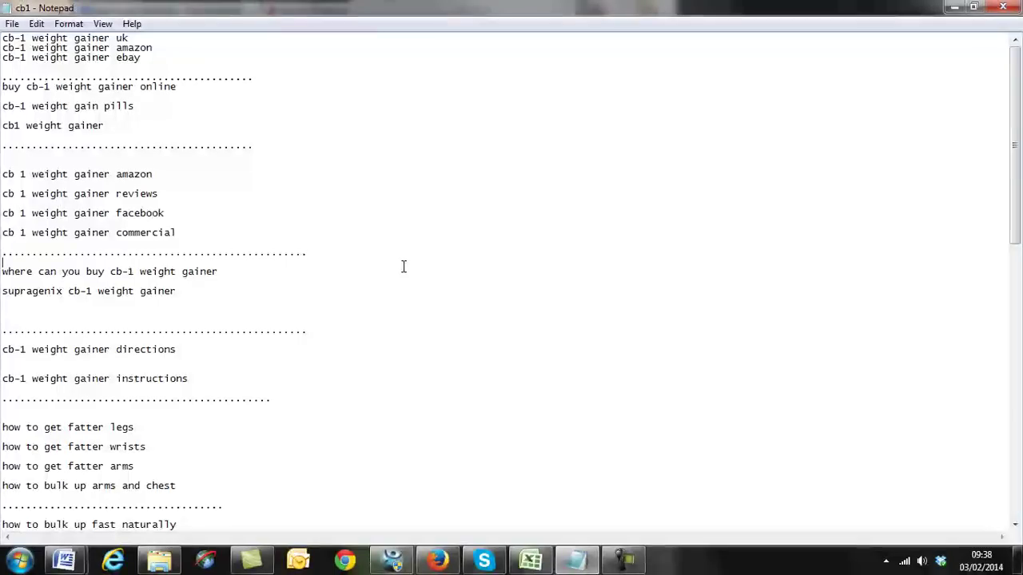
drag(1020, 83, 1019, 369)
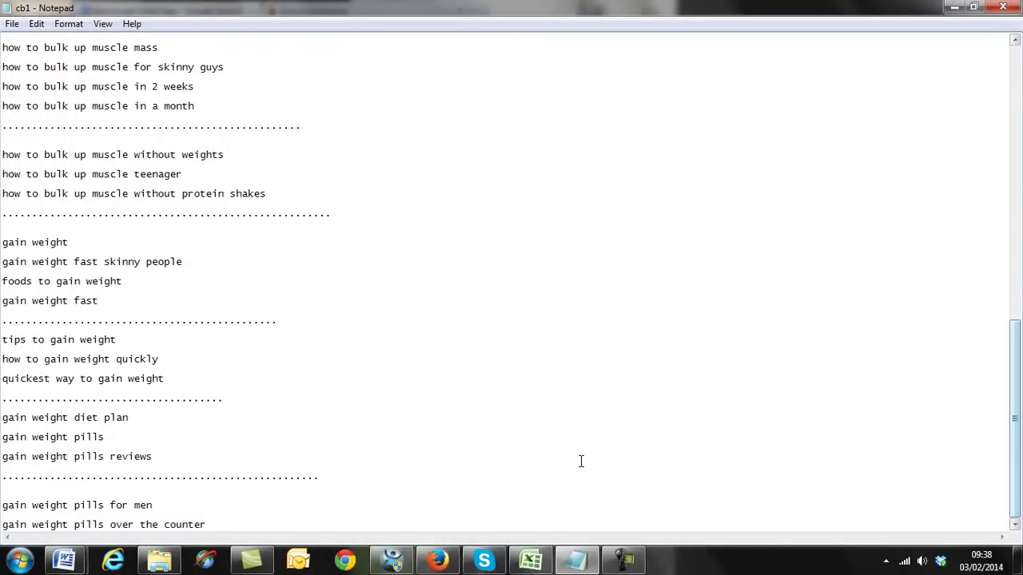
click(211, 526)
- Review the 'cb 1 weight gainer amazon', facebook and 'cb-1 weight gainer directions' keyword groups
drag(1018, 461, 1019, 175)
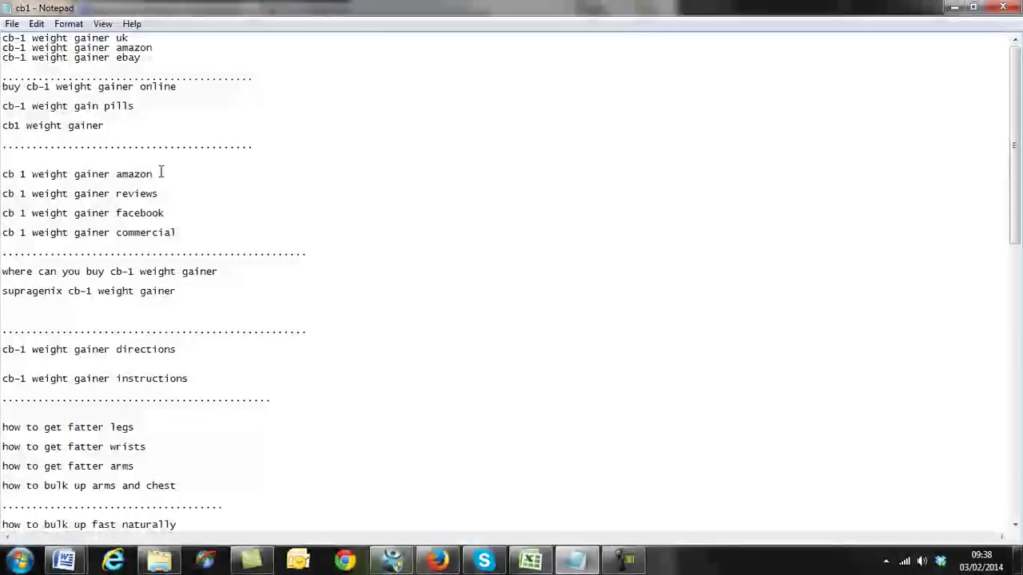
drag(157, 174, 64, 173)
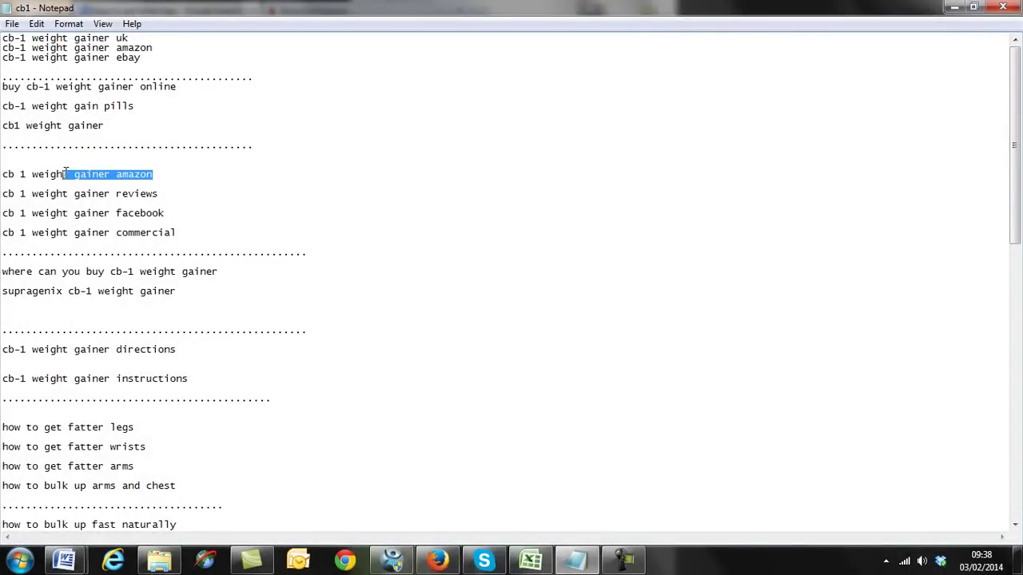
click(167, 192)
click(167, 214)
click(188, 350)
drag(1018, 174, 1018, 152)
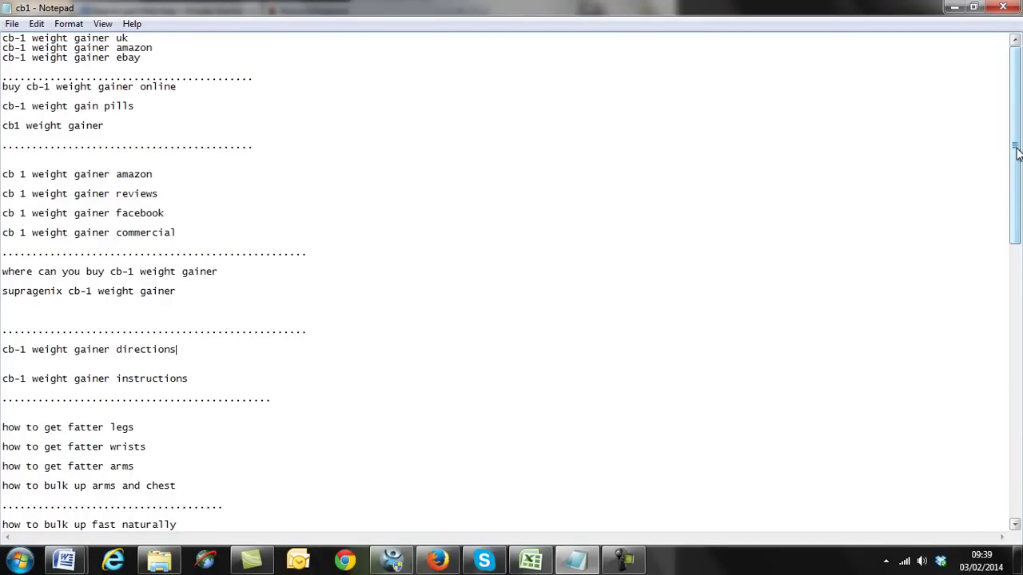
drag(1018, 153, 1018, 432)
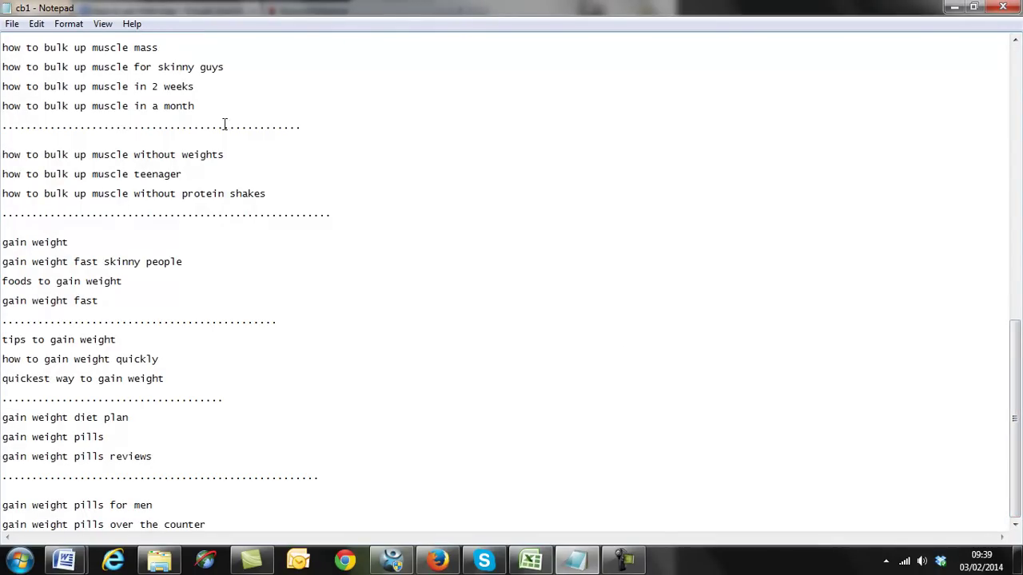
drag(1019, 393, 1019, 107)
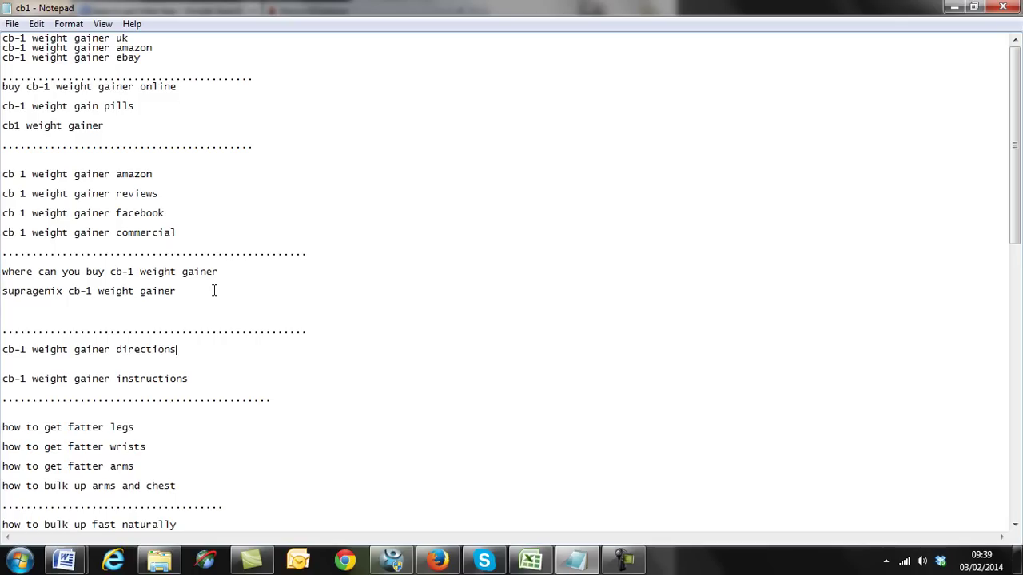
drag(188, 379, 2, 32)
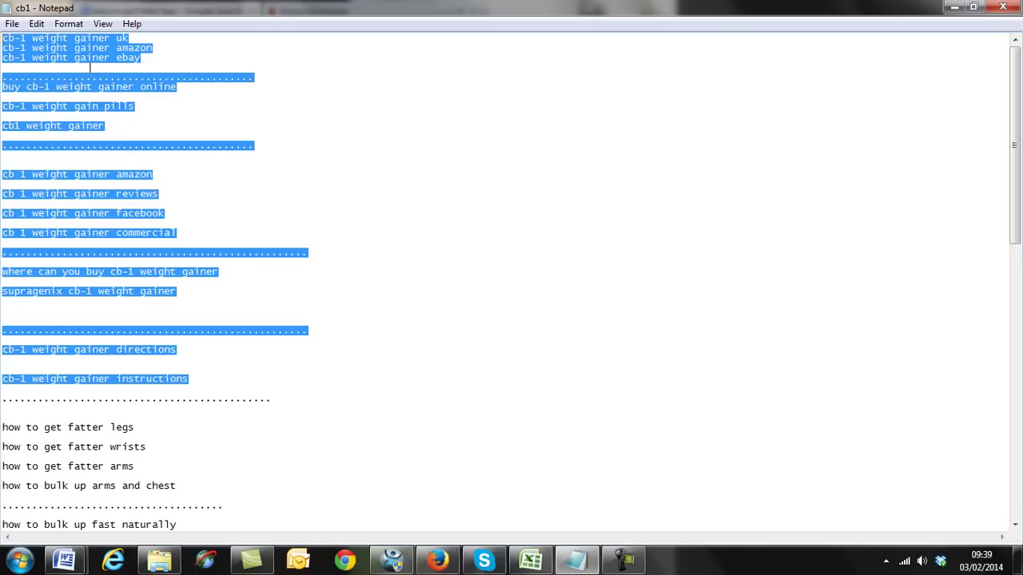
click(165, 110)
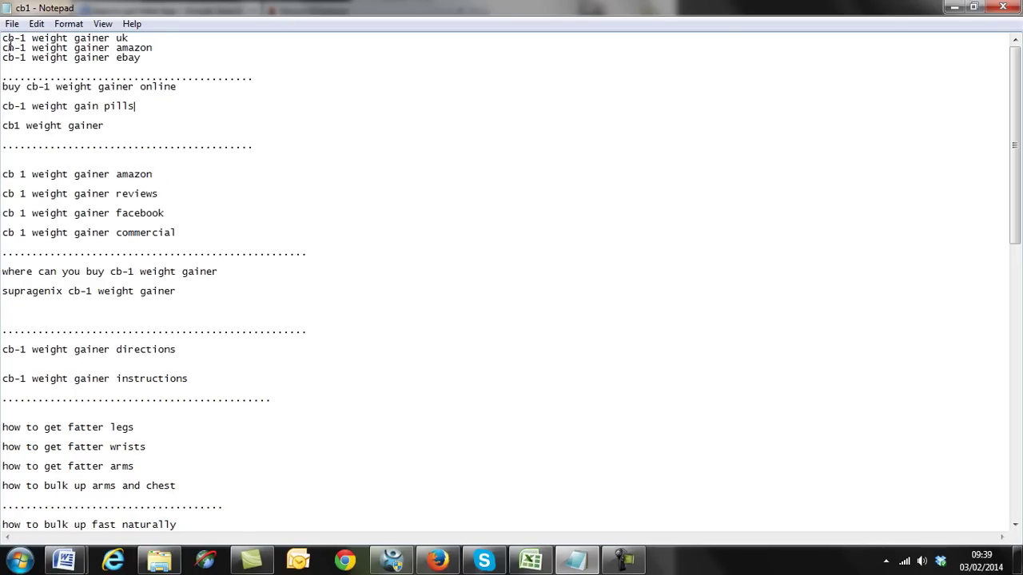
drag(3, 37, 171, 68)
click(164, 68)
click(181, 291)
drag(148, 58, 3, 37)
drag(109, 126, 161, 133)
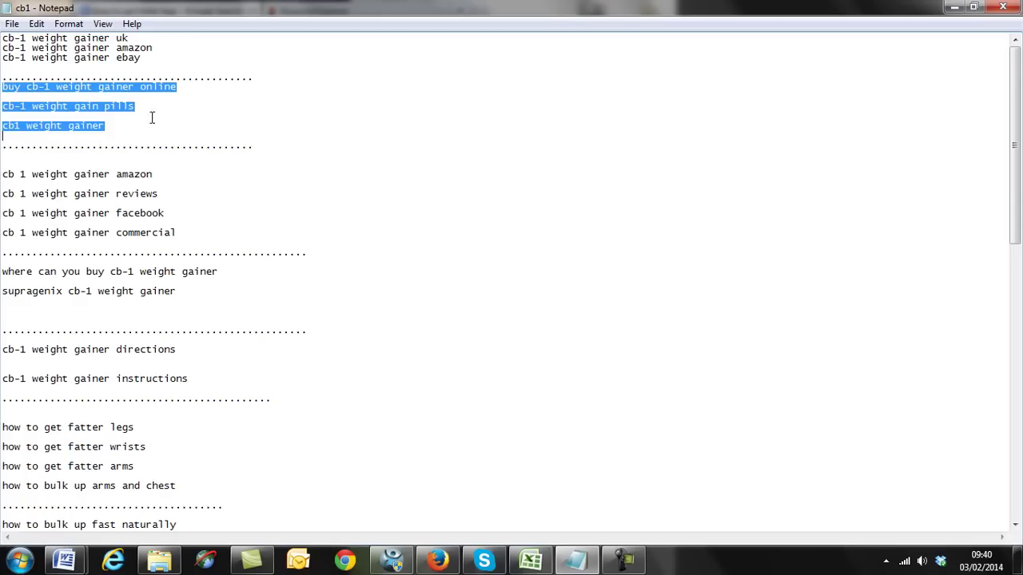
drag(148, 57, 2, 40)
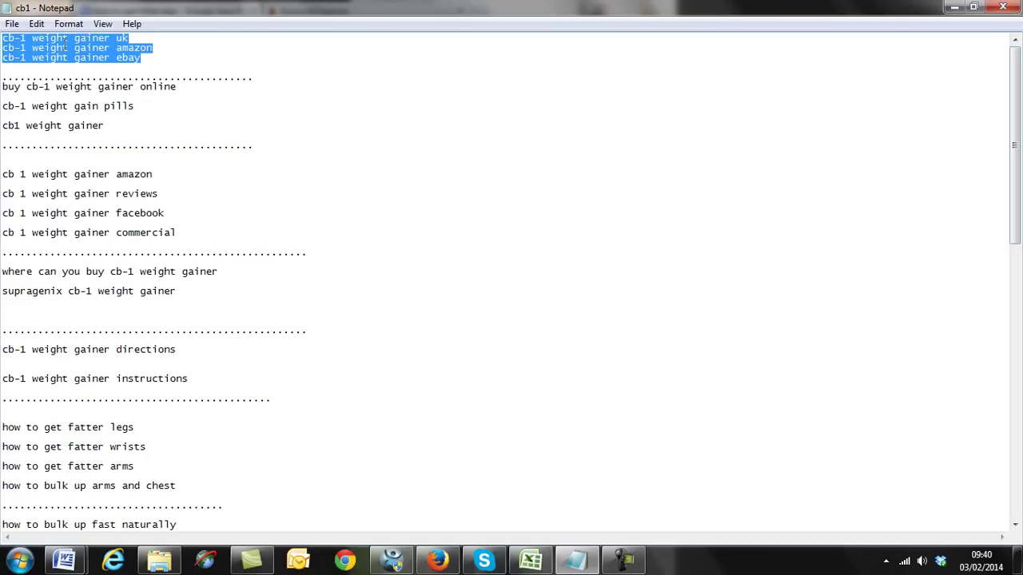
drag(187, 233, 5, 175)
click(54, 157)
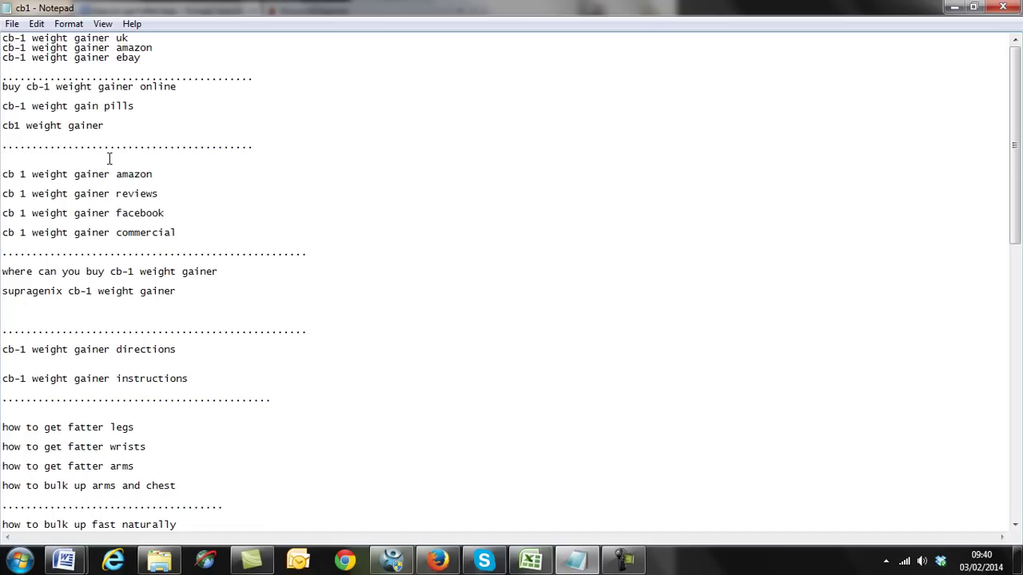
key(Return)
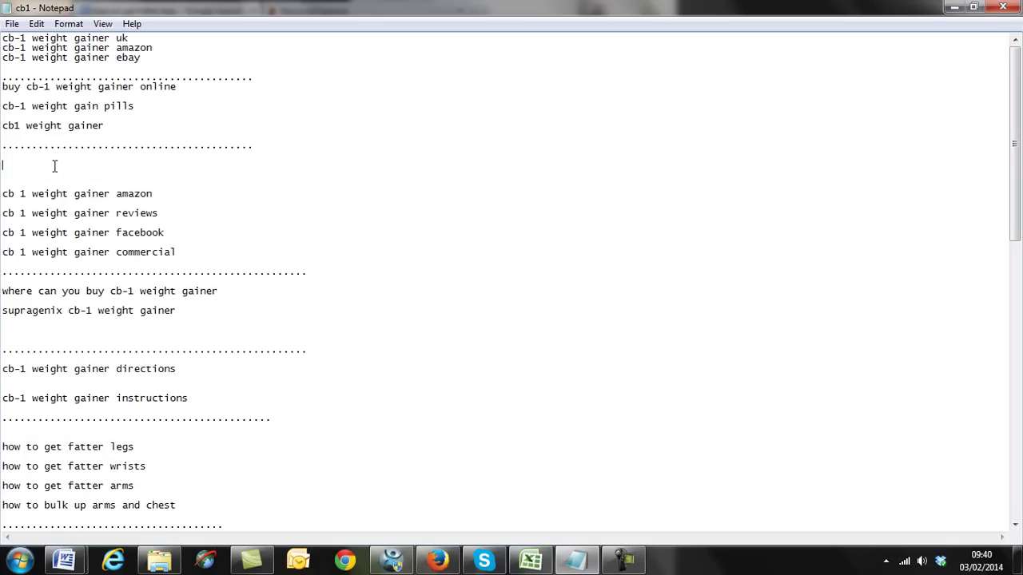
text(Easy steps to gain weight fast)
drag(178, 253, 6, 197)
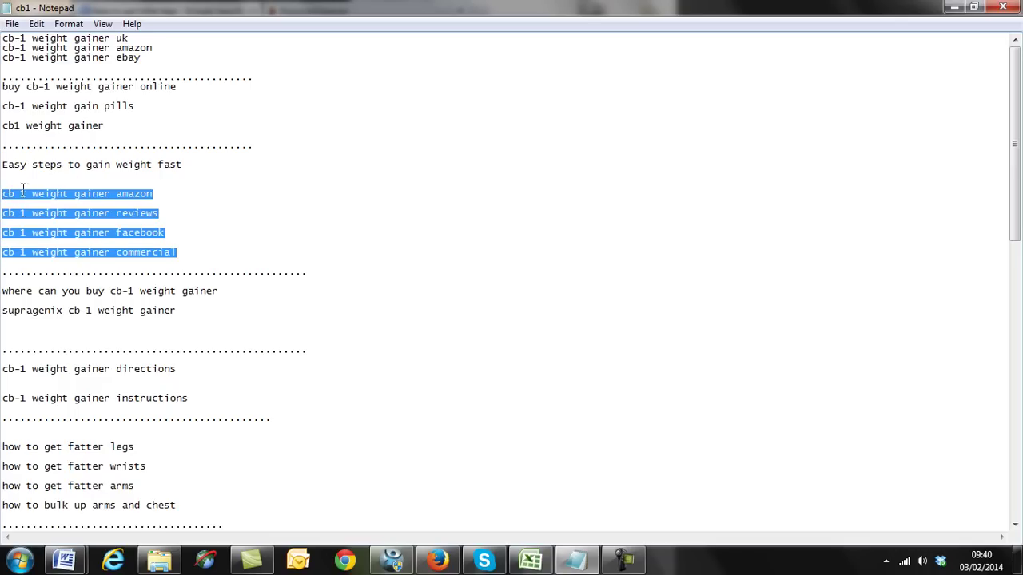
click(179, 254)
drag(184, 165, 4, 158)
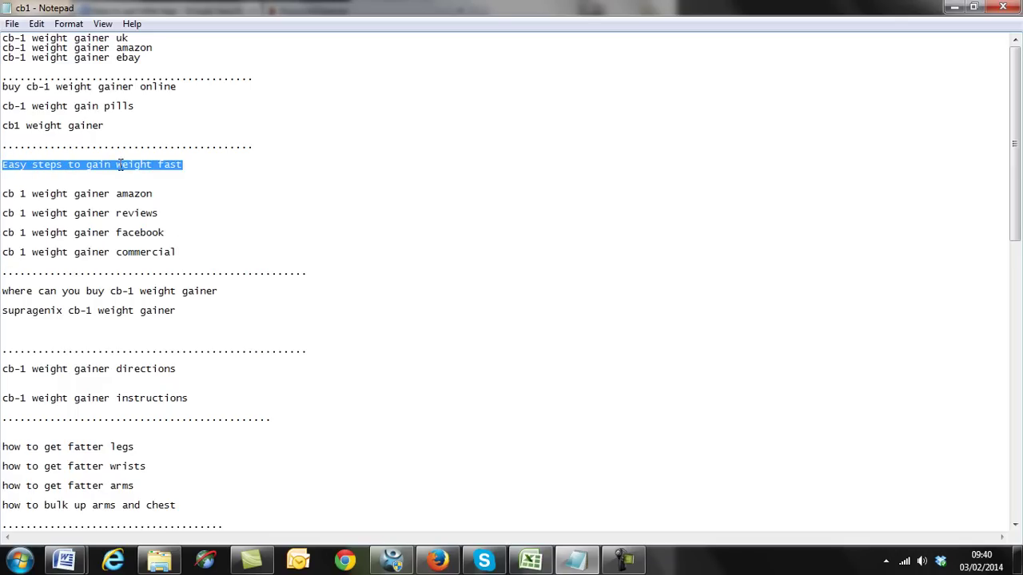
click(183, 166)
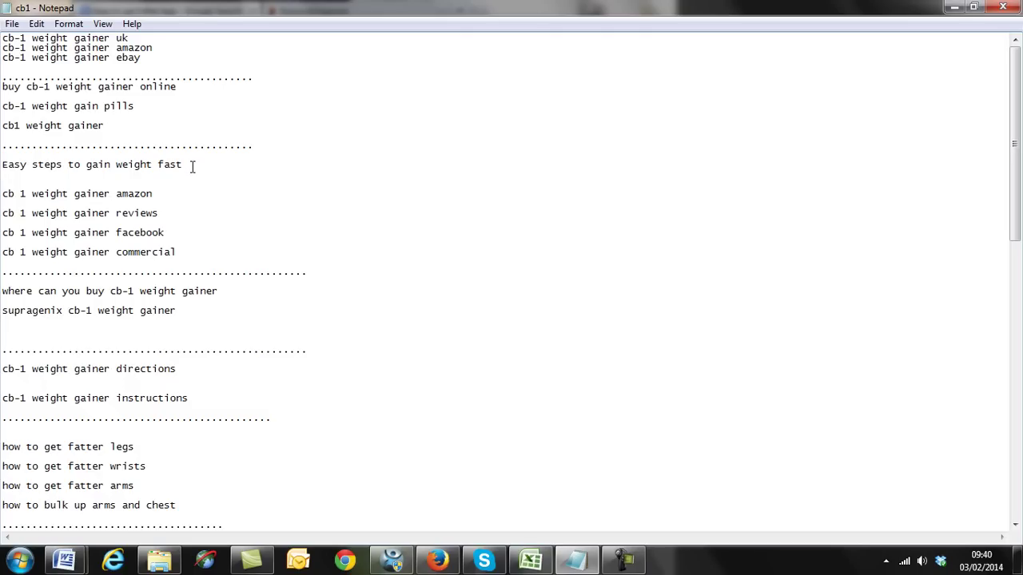
- Select and deselect the 'cb 1 weight gainer amazon' and 'Easy steps to gain weight fast' lines
drag(157, 194, 2, 195)
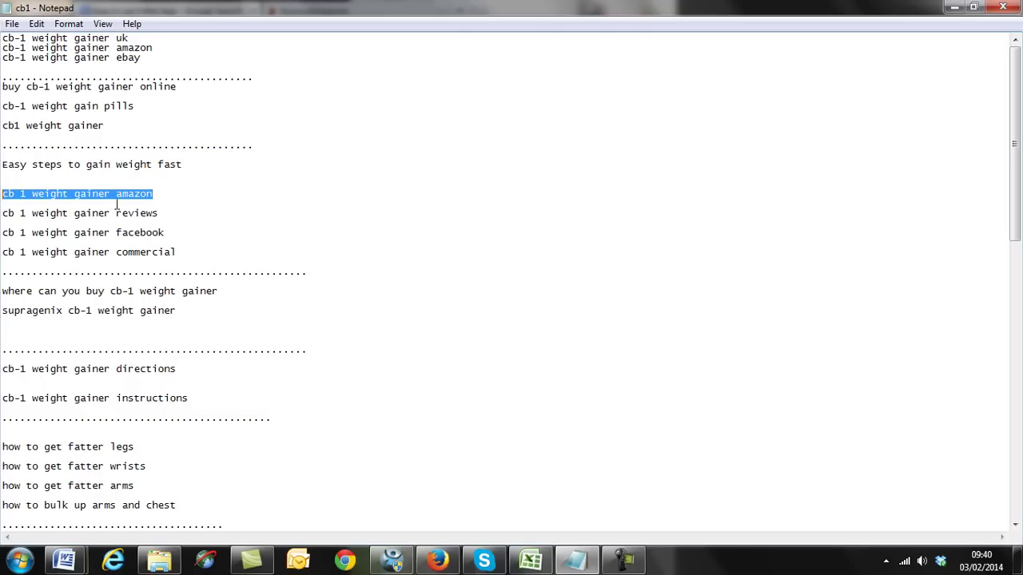
click(136, 182)
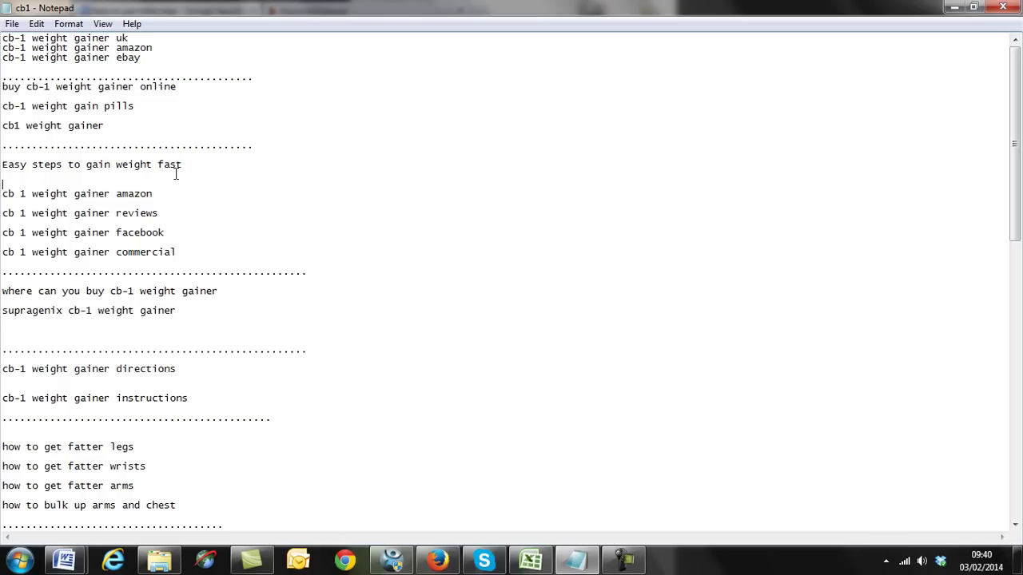
drag(184, 165, 3, 158)
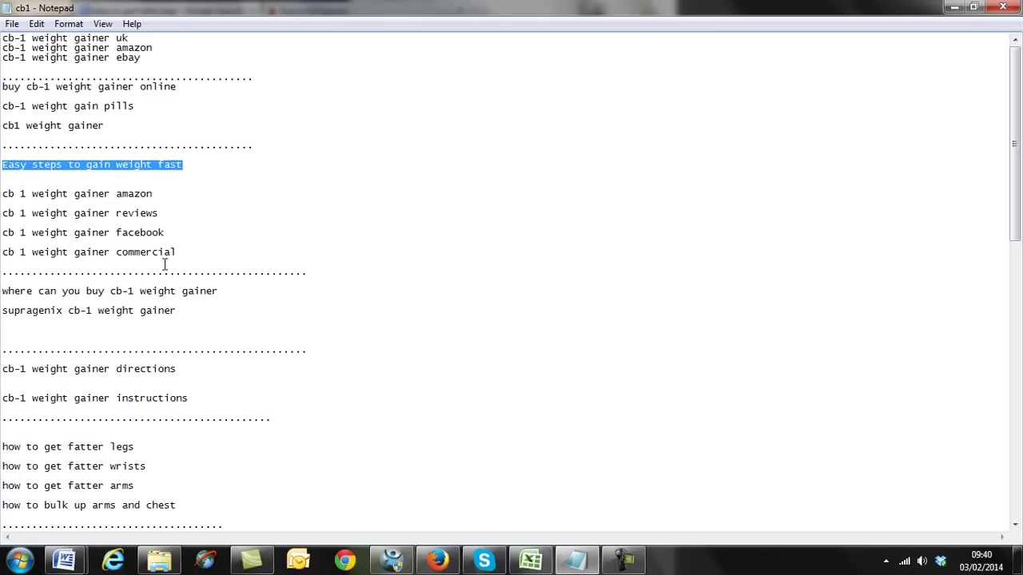
click(178, 232)
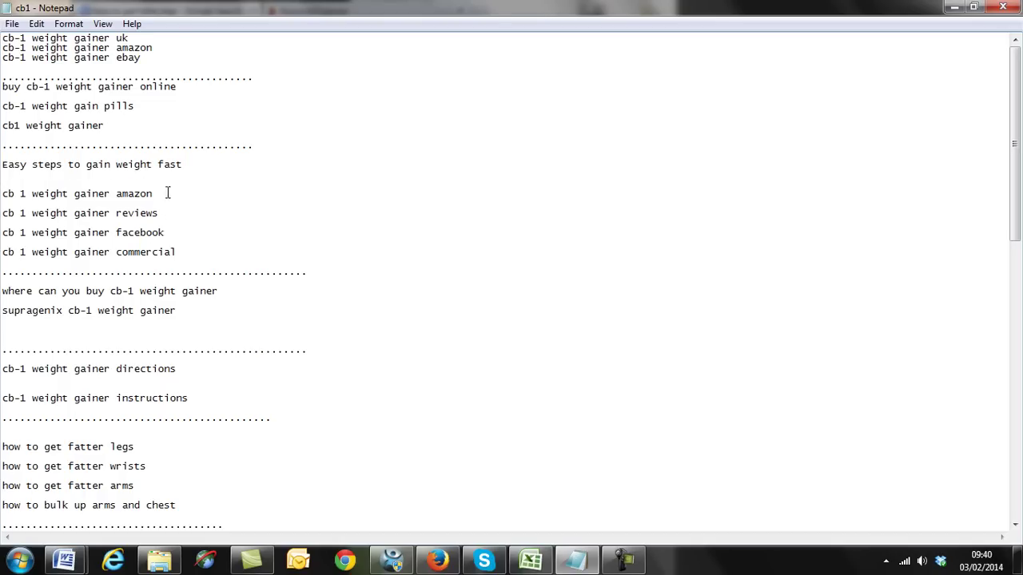
mouse_move(154, 193)
mouse_down()
mouse_move(4, 192)
mouse_move(158, 193)
mouse_up()
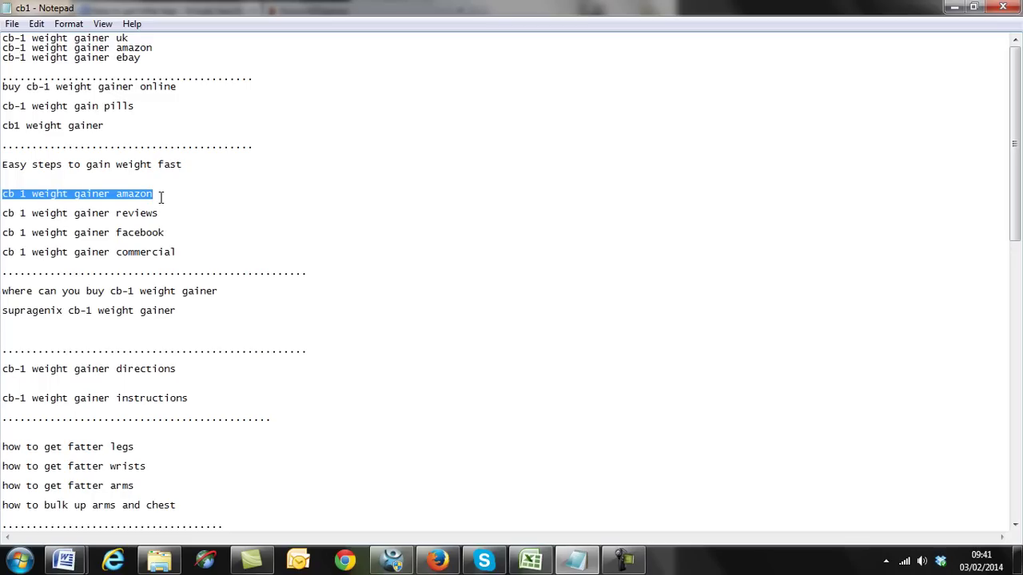
click(163, 195)
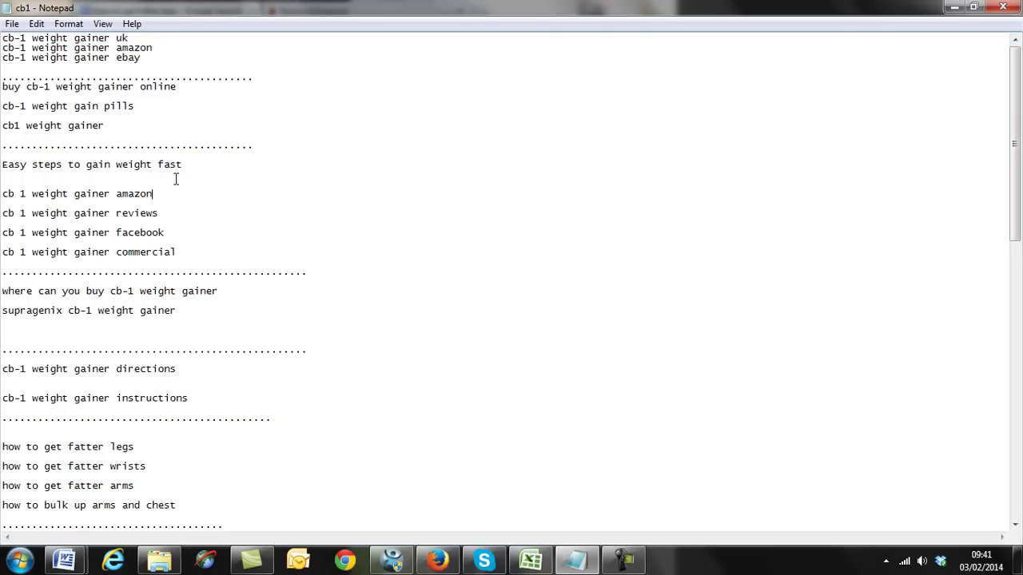
drag(158, 195, 2, 213)
key(Down)
click(154, 194)
- Reselect the whole 'cb 1 weight gainer amazon' line several times, then deselect it
click(15, 194)
click(4, 185)
shift+click(152, 193)
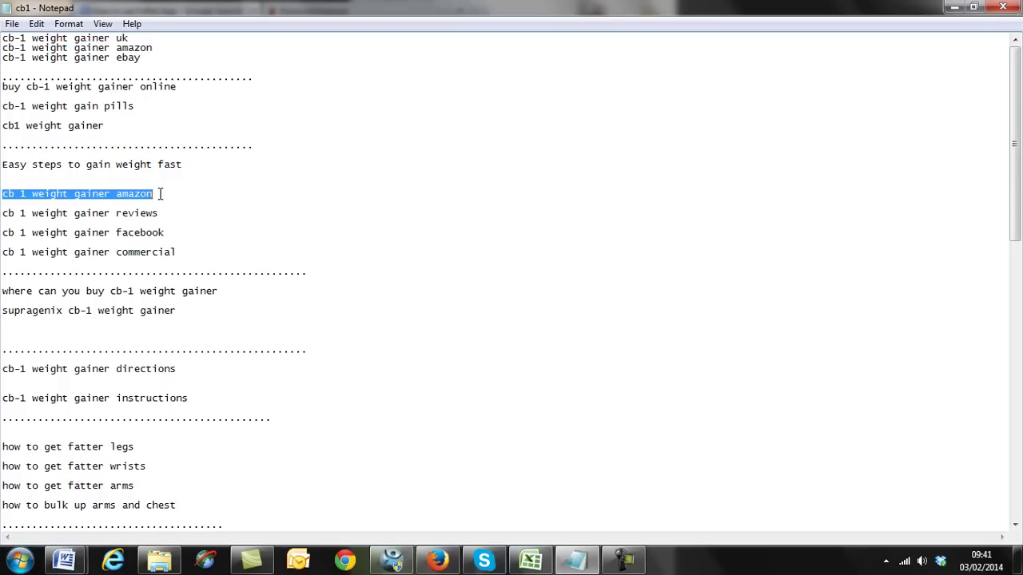
click(160, 193)
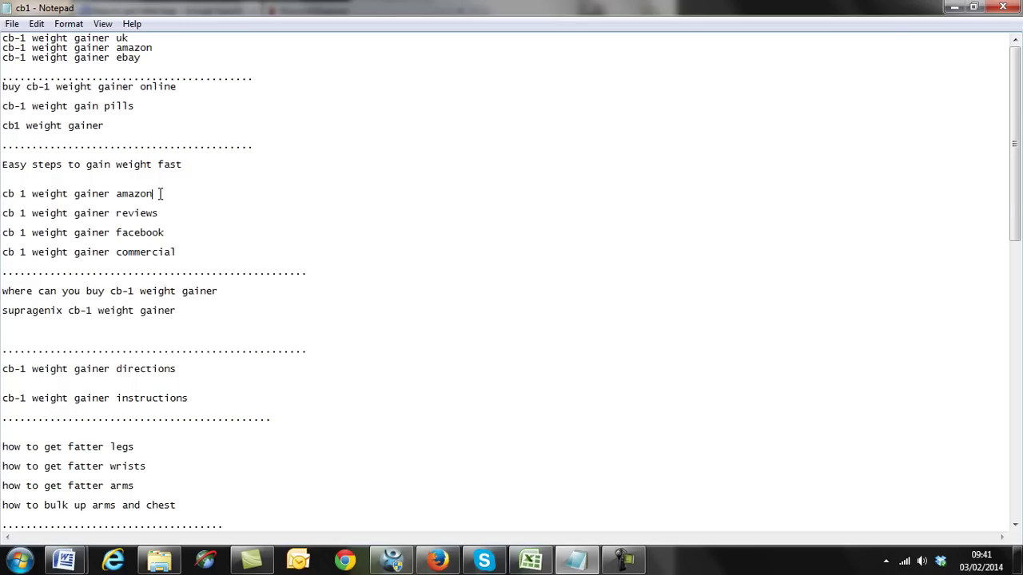
drag(153, 194, 9, 193)
click(157, 193)
click(9, 192)
shift+click(160, 193)
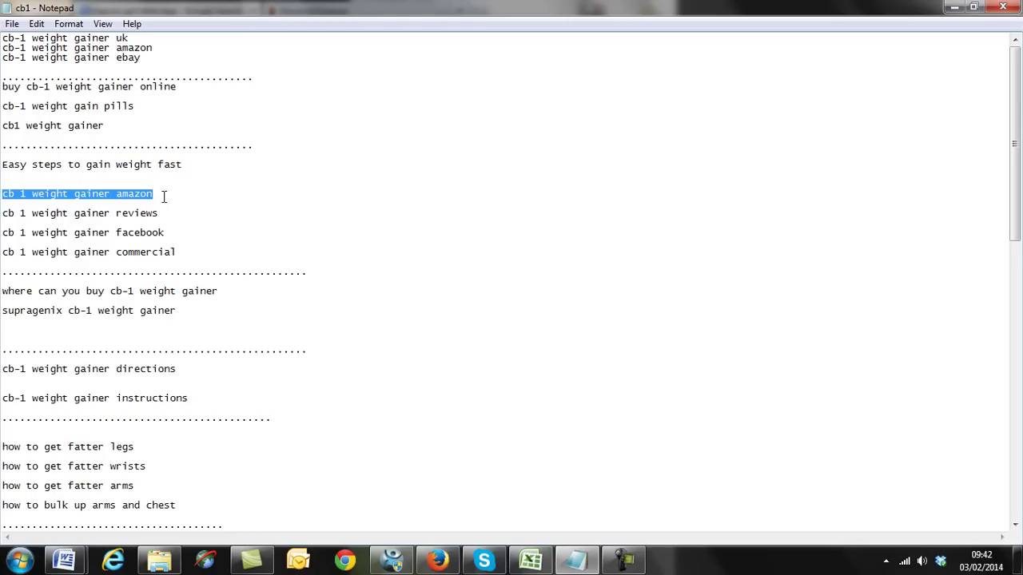
click(173, 214)
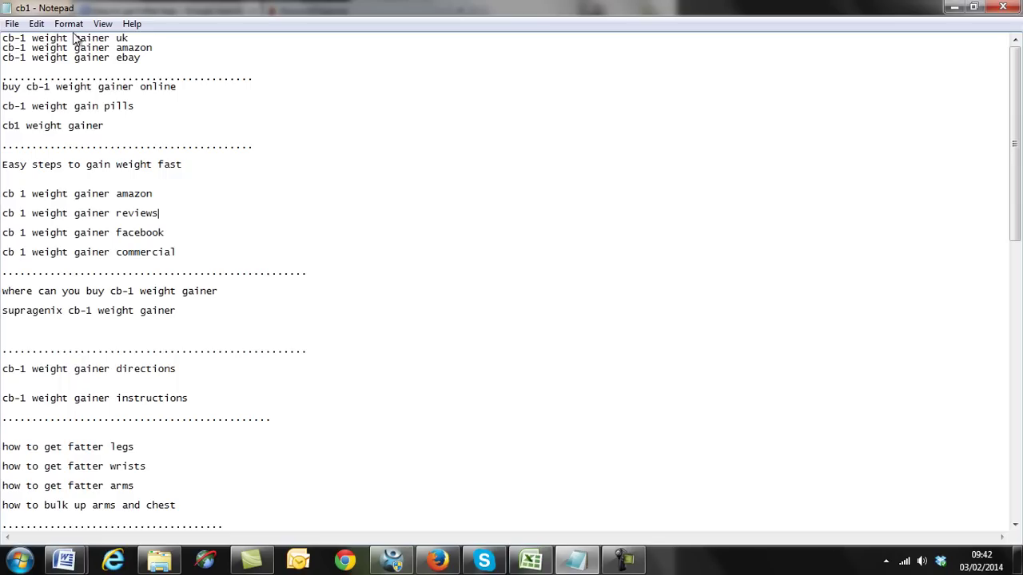
- Type a dotted separator row on the empty line below 'how to bulk up'
click(180, 259)
key(Down)
drag(1017, 183, 1019, 349)
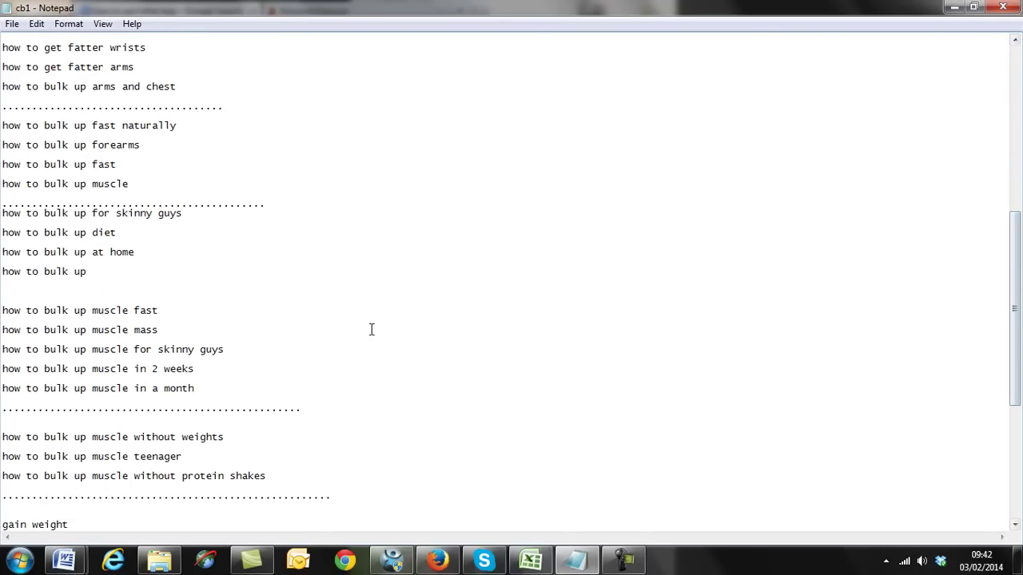
click(91, 295)
text(...................................................)
- Briefly select the 'Easy steps to gain weight fast' and 'where can you buy cb-1 weight gainer' lines
drag(1016, 303, 1015, 138)
click(3, 165)
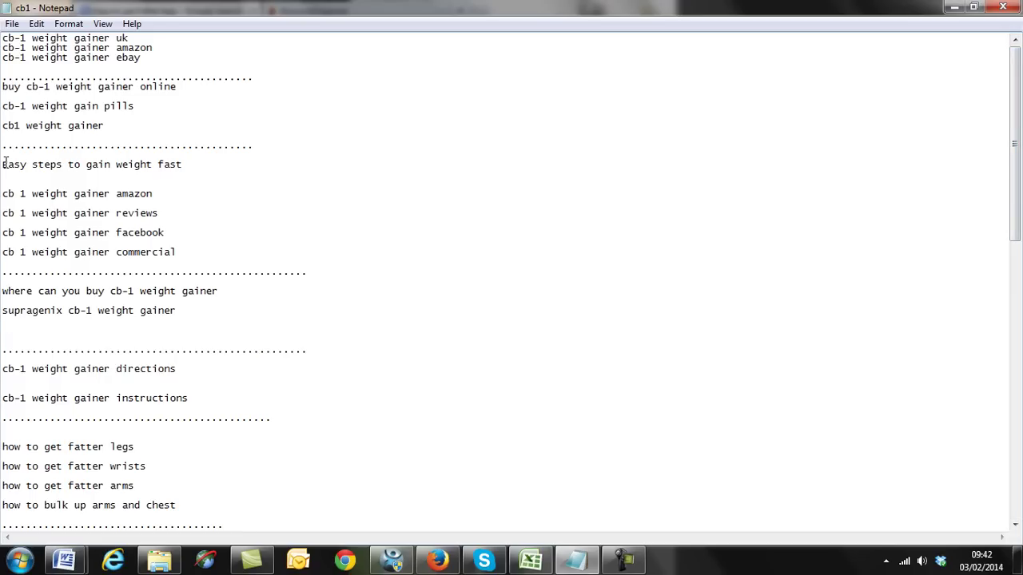
shift+click(215, 163)
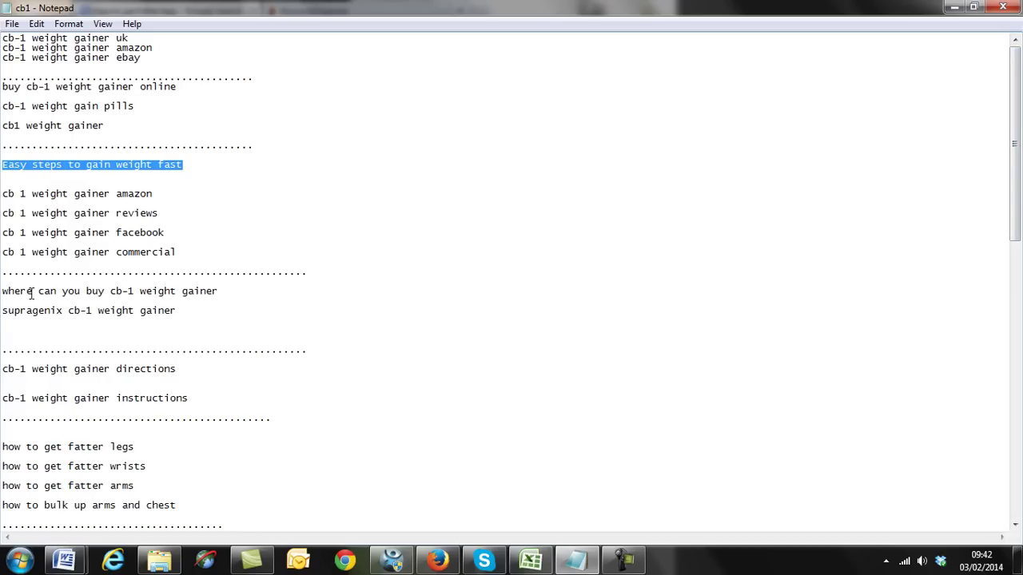
click(204, 304)
drag(227, 295, 2, 294)
key(Left)
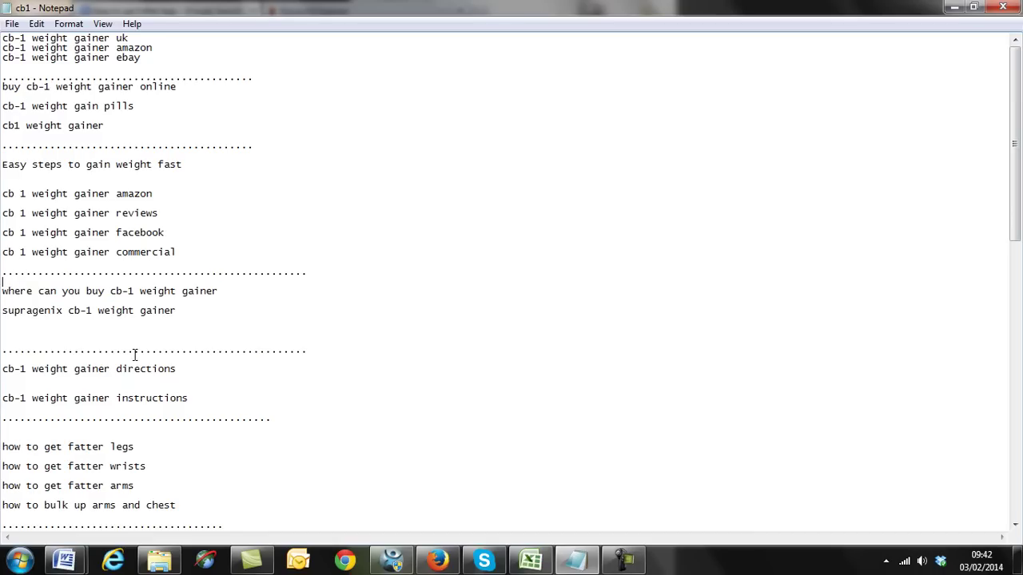
- Insert a blank line before 'how to bulk up for skinny guys'
drag(1018, 182, 1018, 318)
click(2, 294)
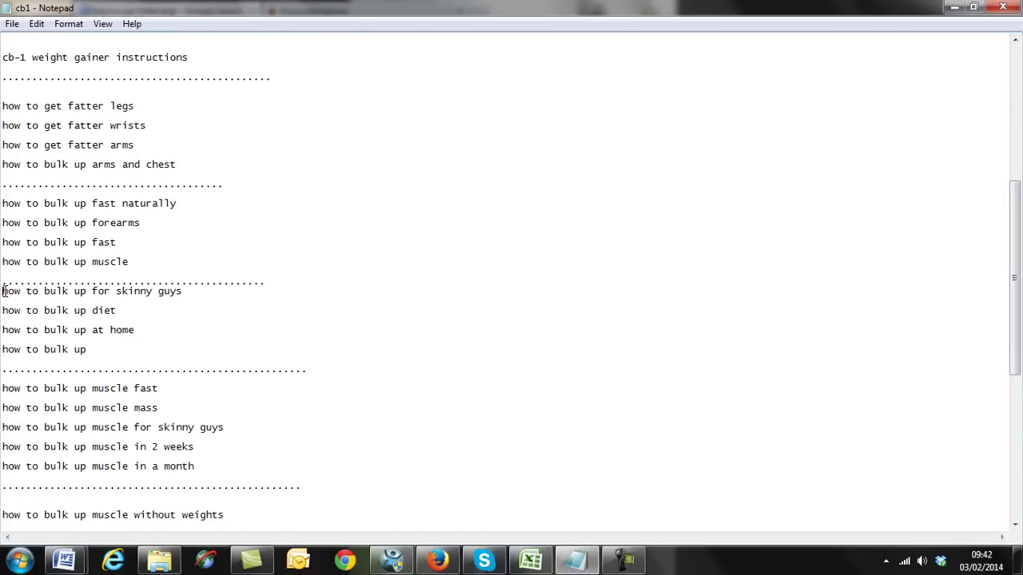
key(Return)
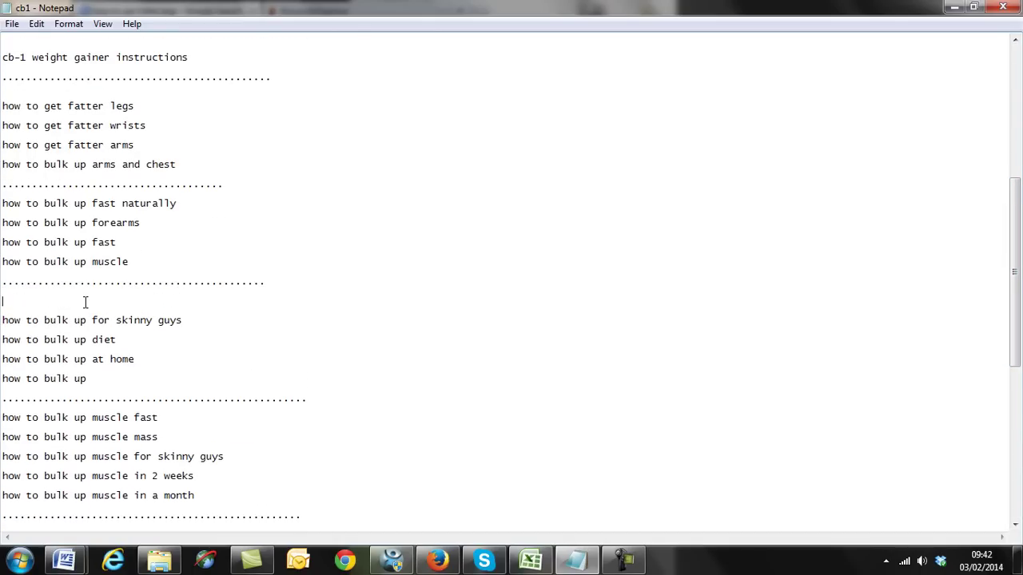
drag(1018, 271, 1018, 140)
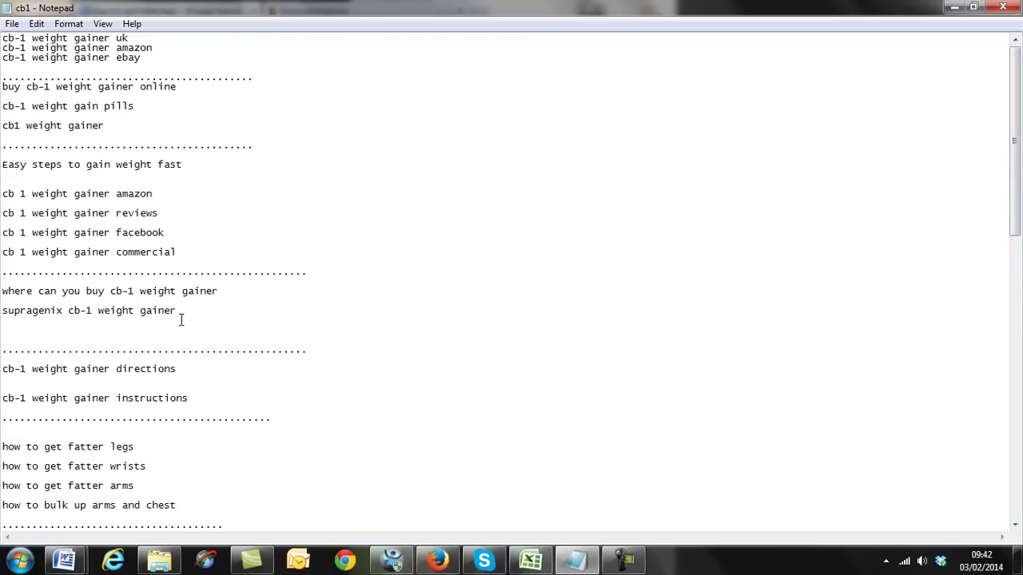
scroll(214, 408, down, 8)
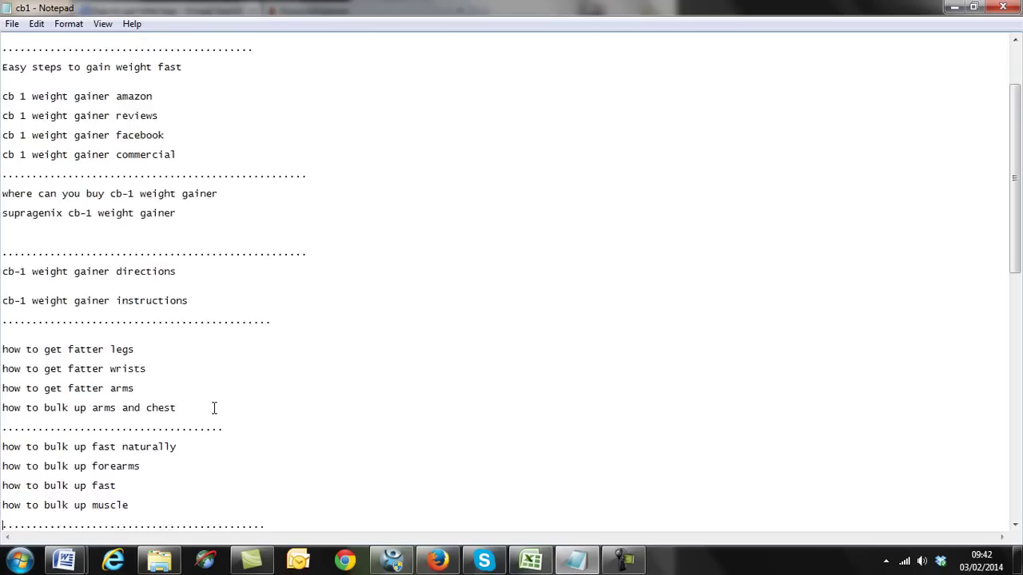
scroll(214, 408, down, 8)
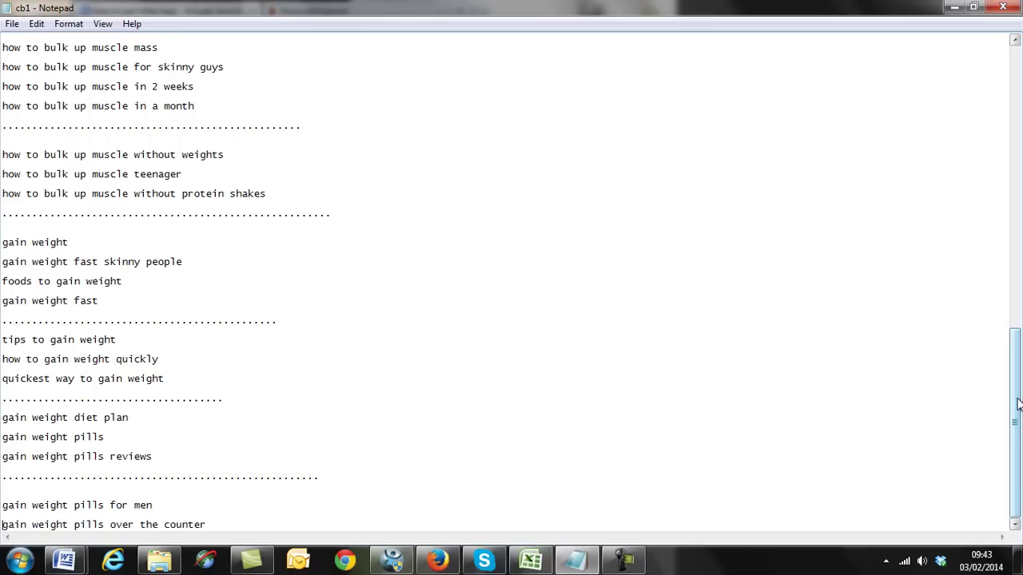
drag(1019, 405, 1019, 109)
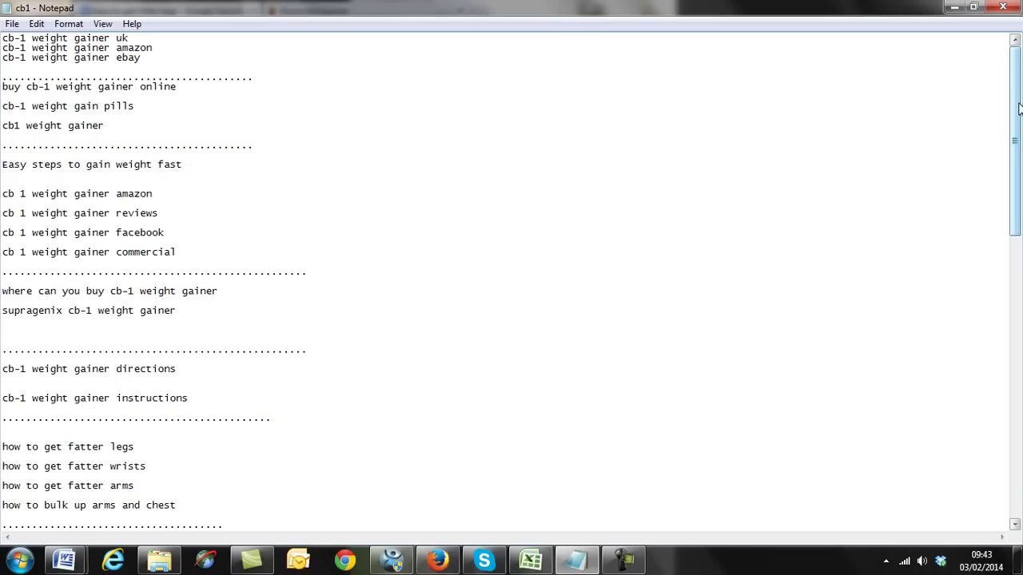
drag(1019, 108, 1015, 109)
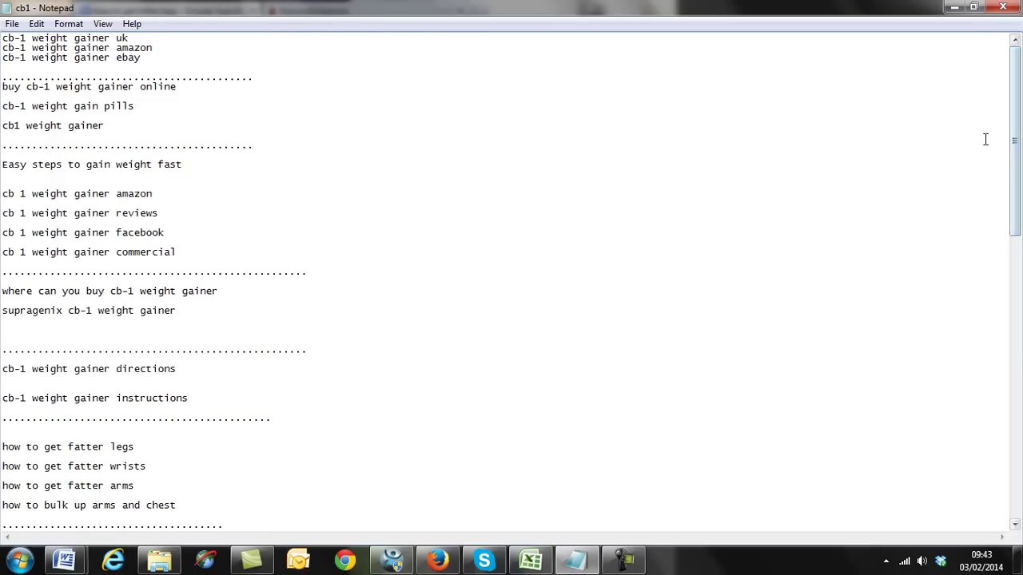
drag(1014, 135, 1011, 115)
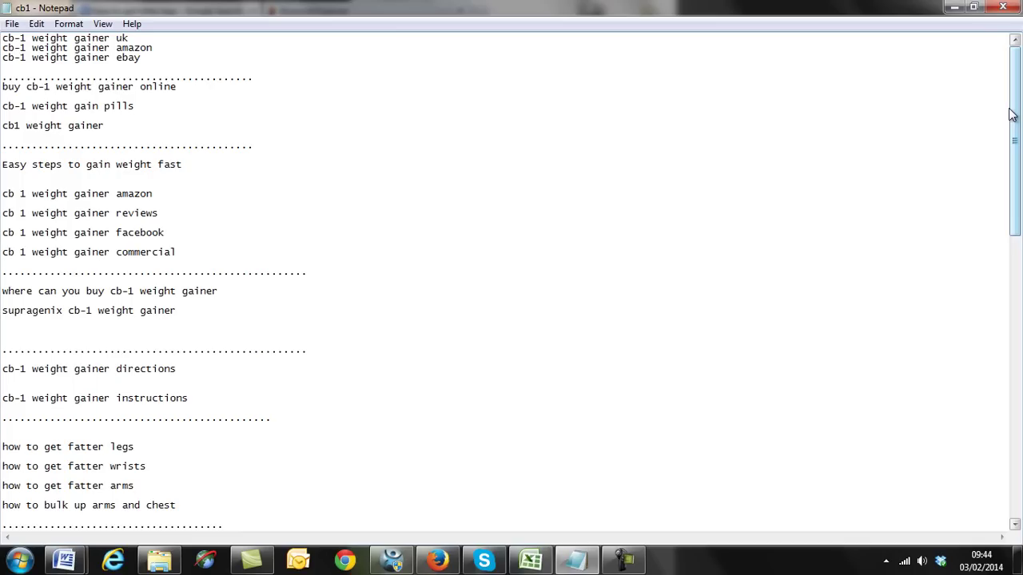
drag(1019, 114, 770, 117)
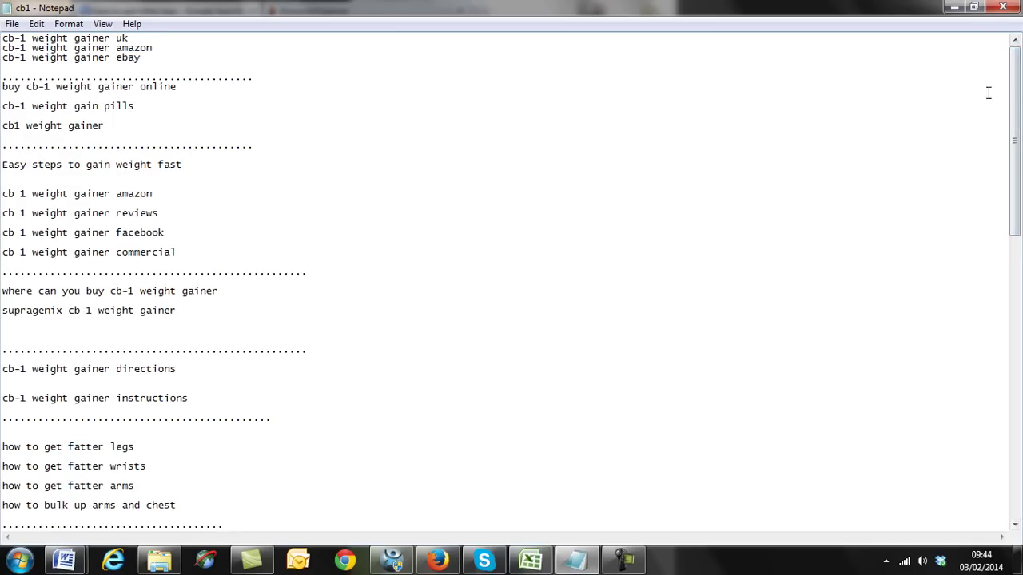
drag(1017, 96, 1015, 131)
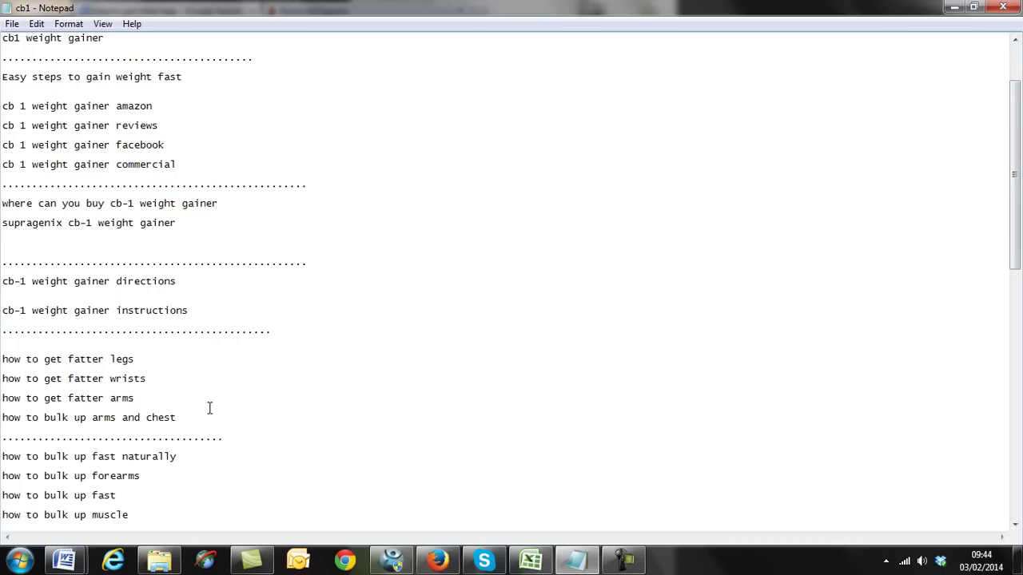
drag(187, 420, 2, 345)
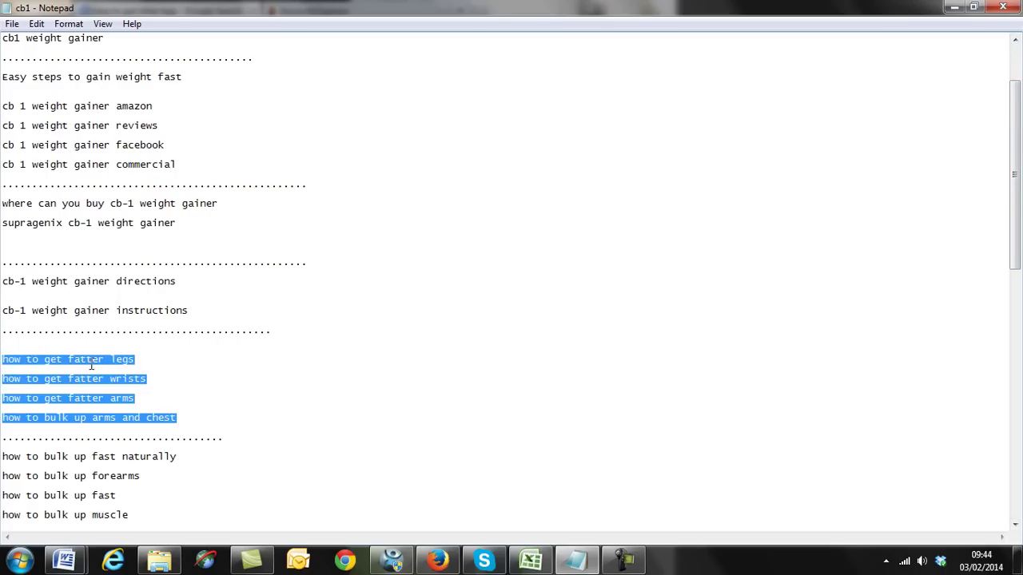
click(189, 382)
drag(1016, 235, 1021, 156)
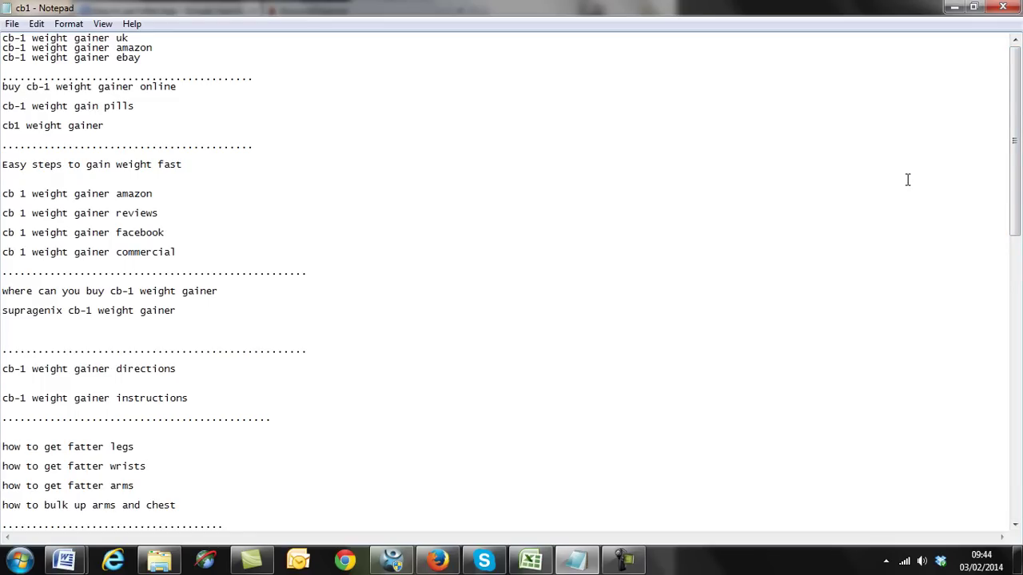
scroll(1015, 175, down, 1)
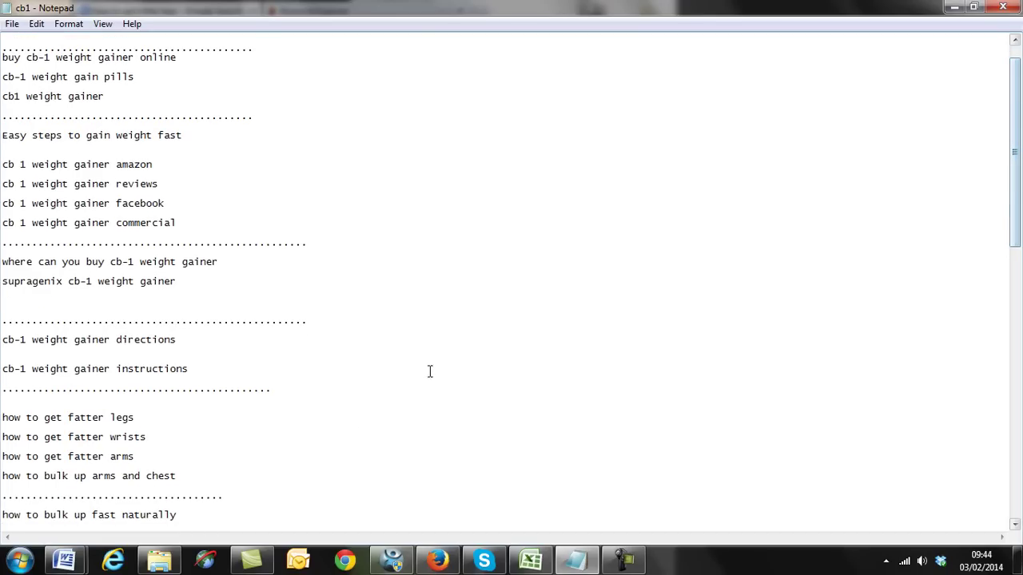
- Bring Firefox forward on Keyword Explorer and scroll to the 801-keyword gain weight table
click(438, 560)
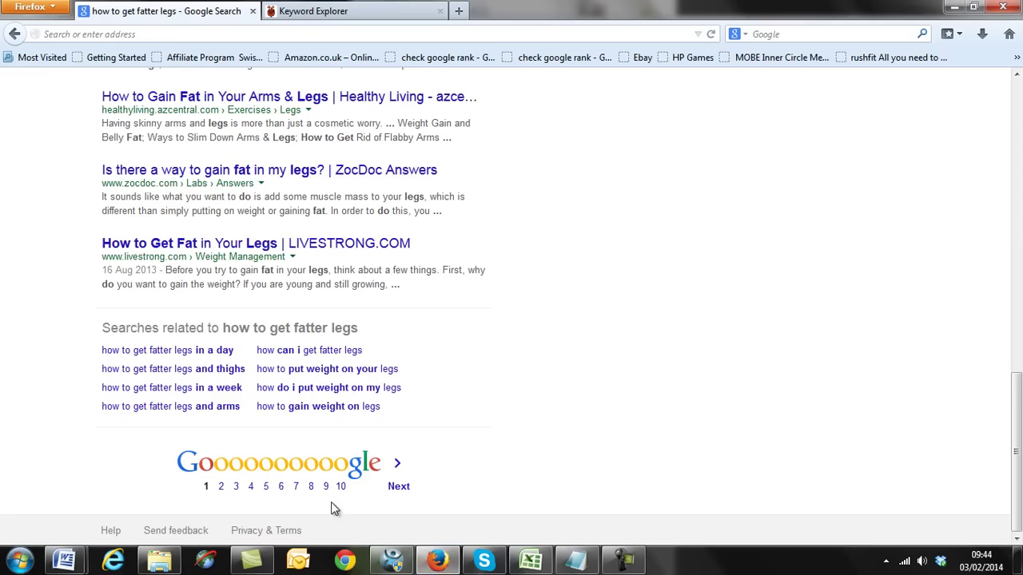
click(373, 13)
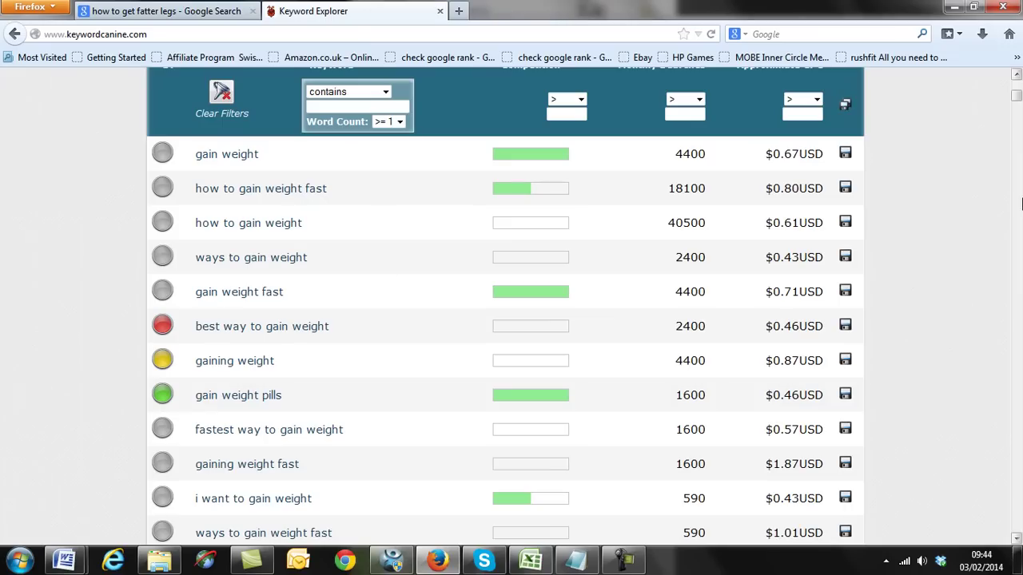
mouse_move(1016, 97)
mouse_down()
mouse_move(1017, 80)
mouse_move(1017, 94)
mouse_up()
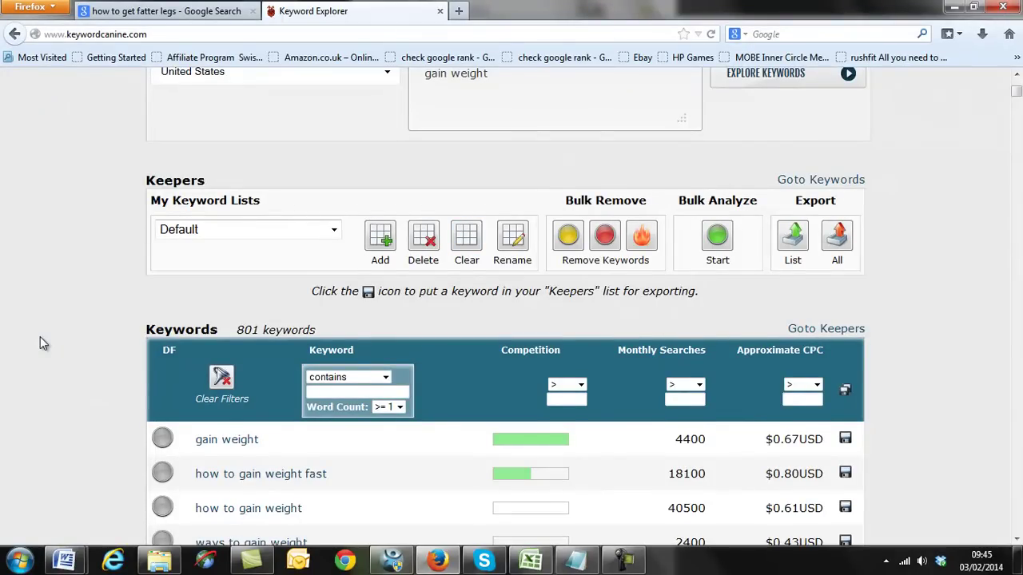
scroll(42, 342, down, 5)
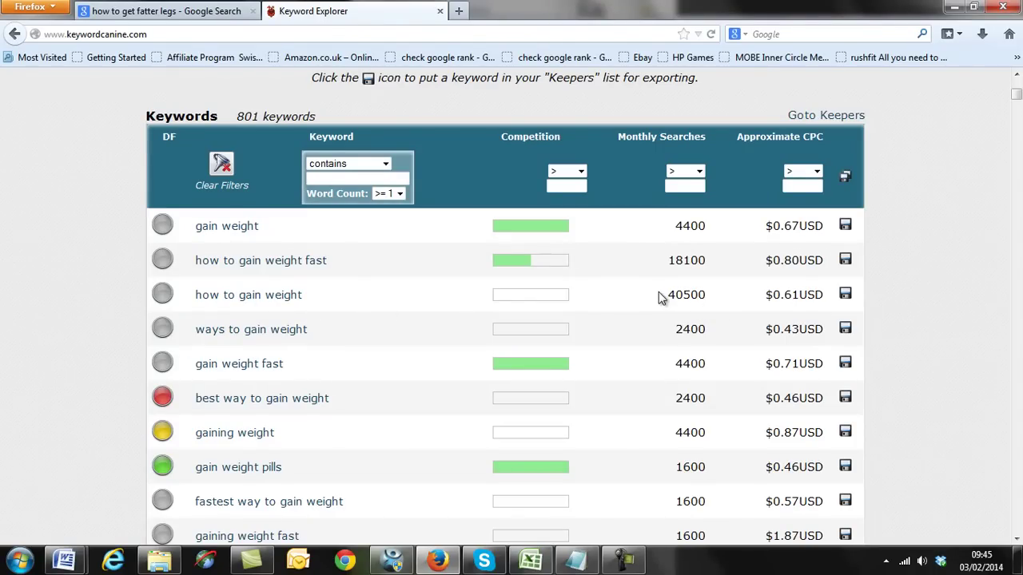
- Highlight the 40500 monthly searches figure, then run the DF check on 'how to gain weight'
drag(665, 296, 707, 296)
click(669, 298)
mouse_move(710, 299)
mouse_down()
mouse_move(667, 295)
mouse_move(706, 298)
mouse_up()
click(668, 296)
click(709, 301)
drag(669, 293, 702, 298)
click(644, 298)
click(163, 295)
drag(326, 301, 201, 304)
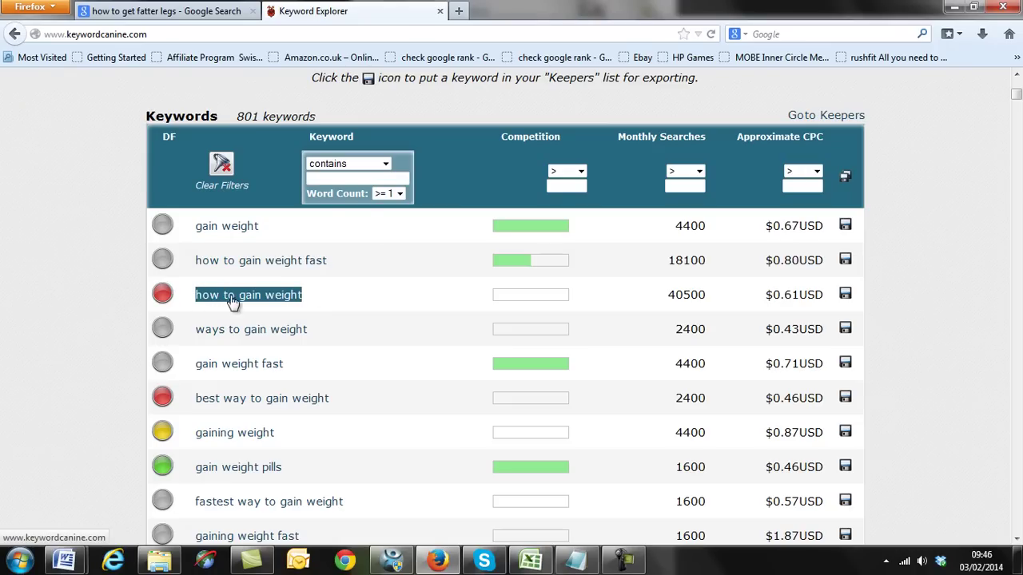
click(355, 302)
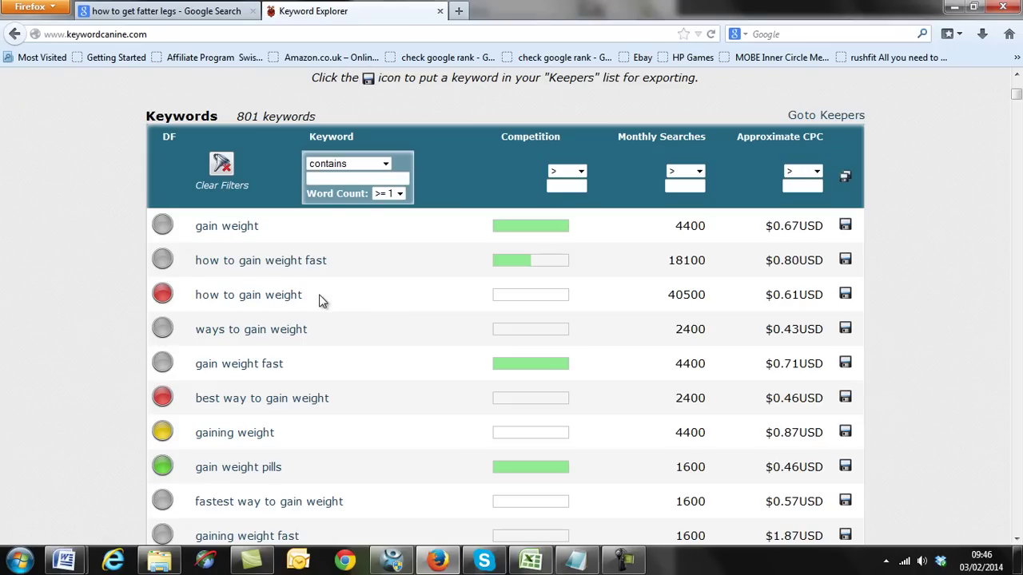
drag(318, 301, 199, 304)
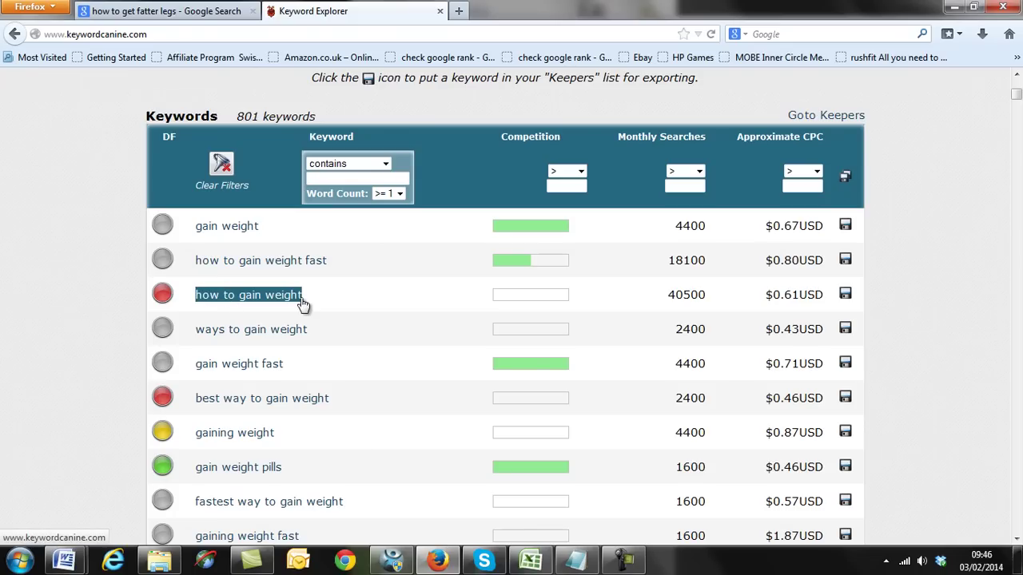
click(333, 297)
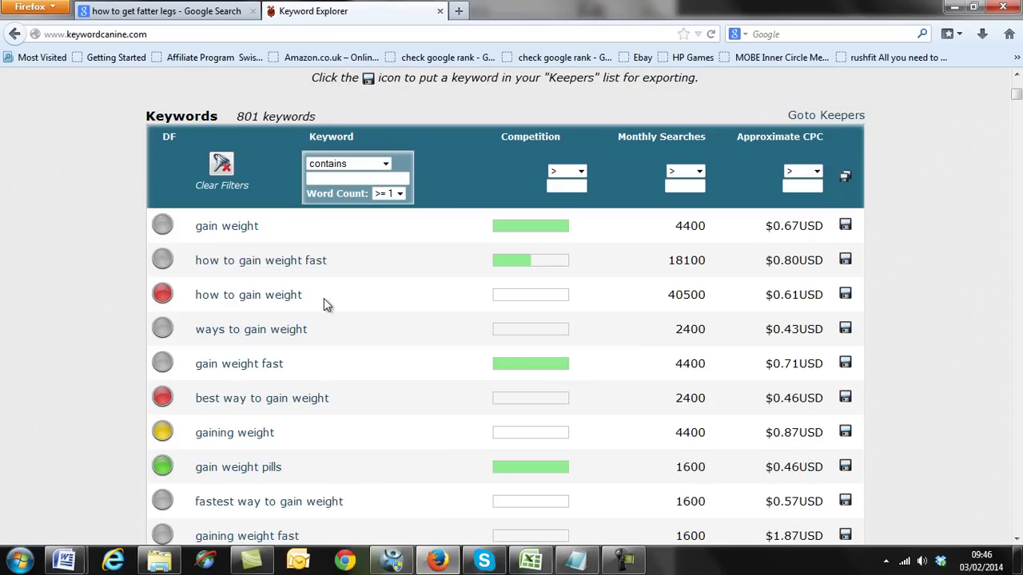
drag(324, 297, 197, 299)
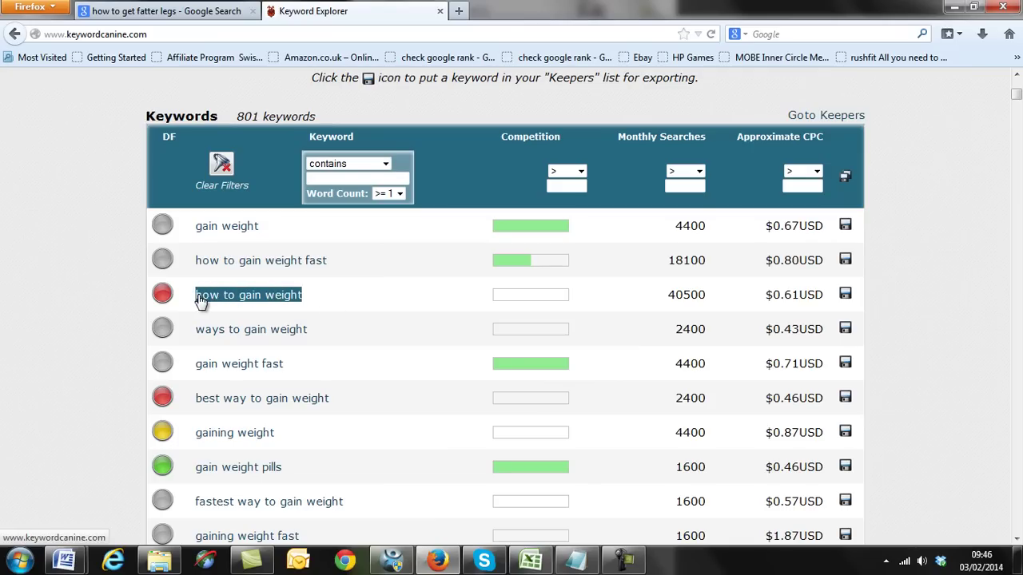
click(326, 299)
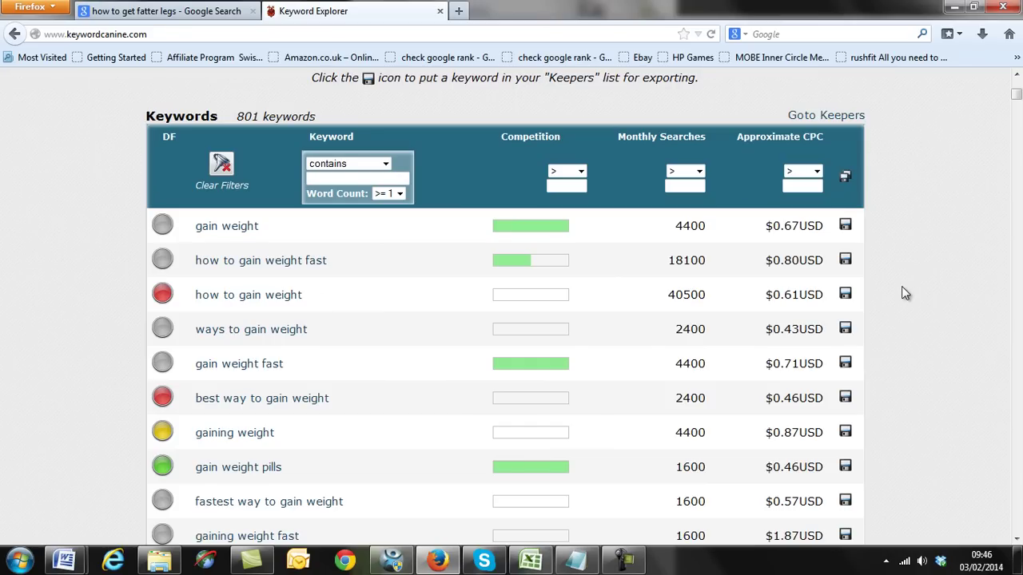
drag(318, 300, 194, 303)
click(367, 300)
click(458, 11)
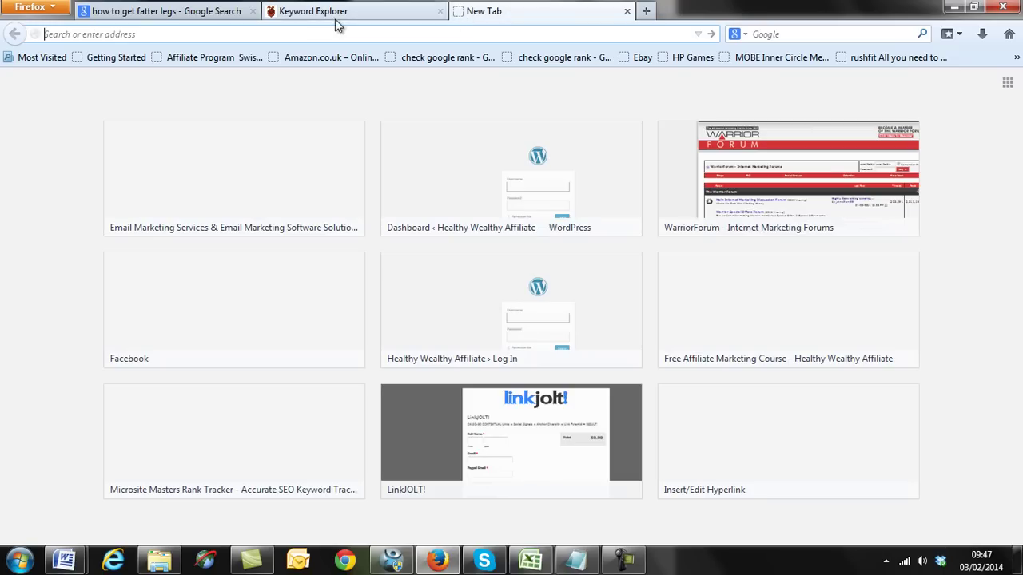
text(http)
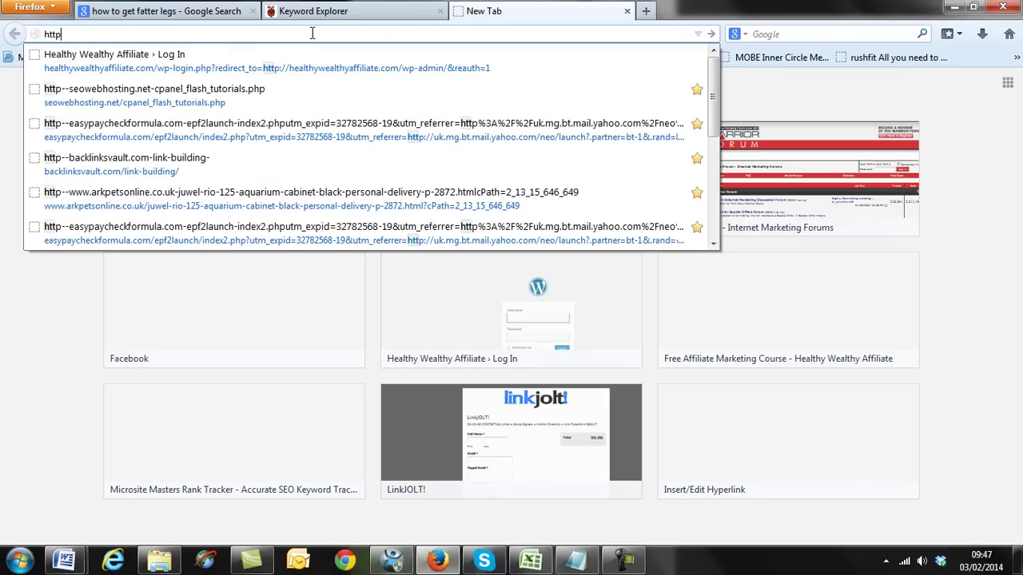
text(://weightg)
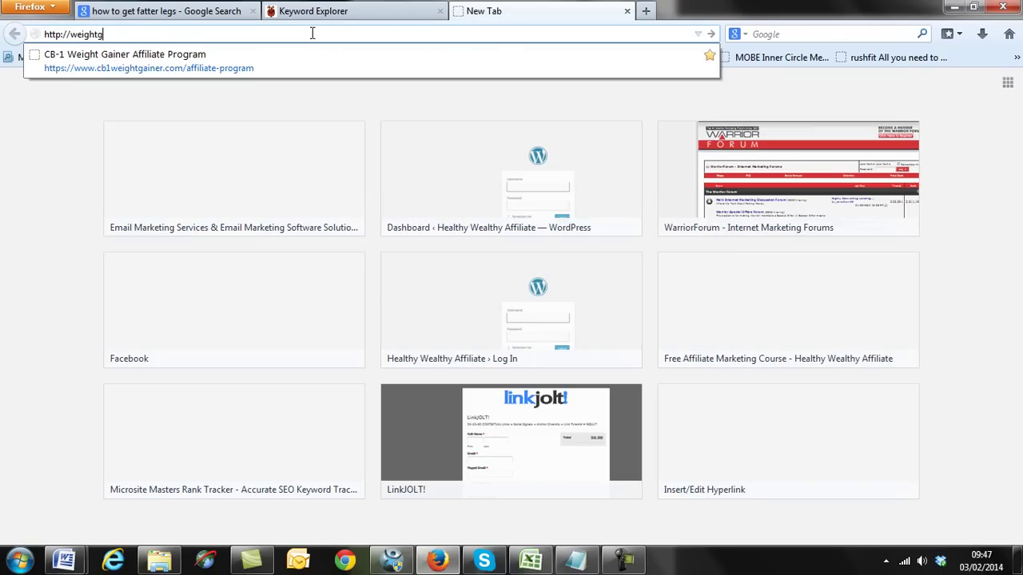
text(ainsource.com)
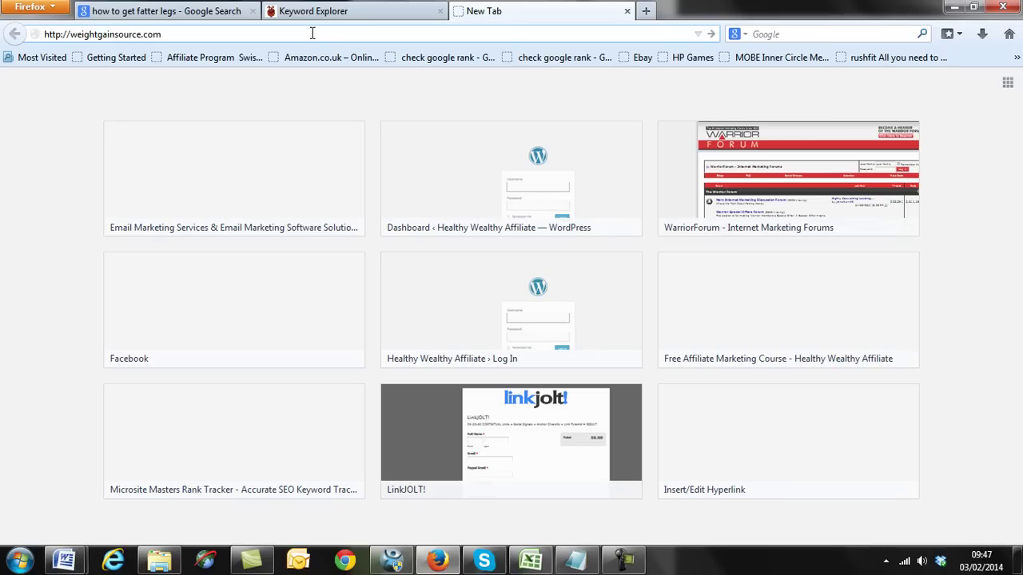
key(Return)
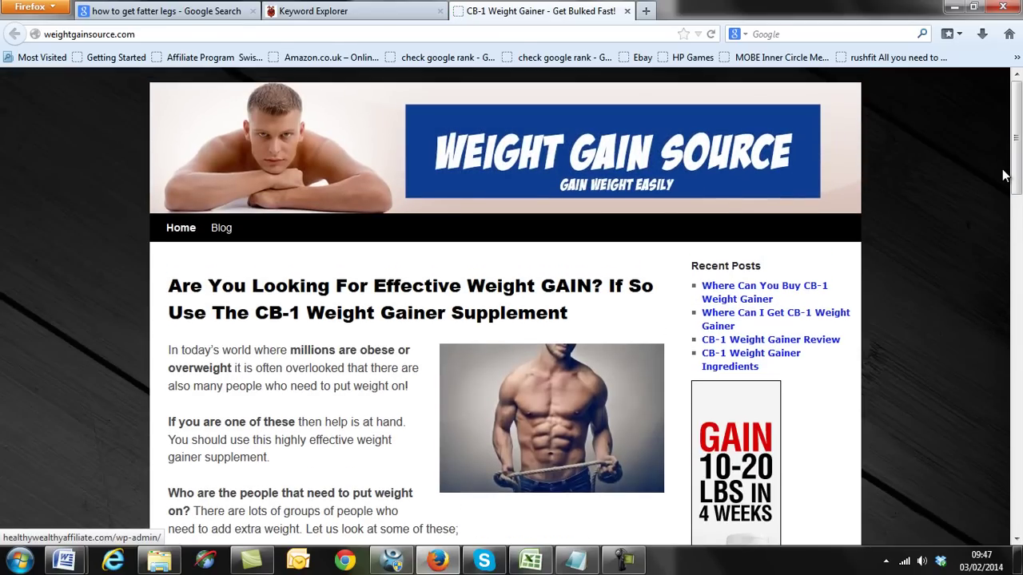
mouse_move(1018, 174)
mouse_down()
mouse_move(1019, 192)
mouse_move(1019, 181)
mouse_up()
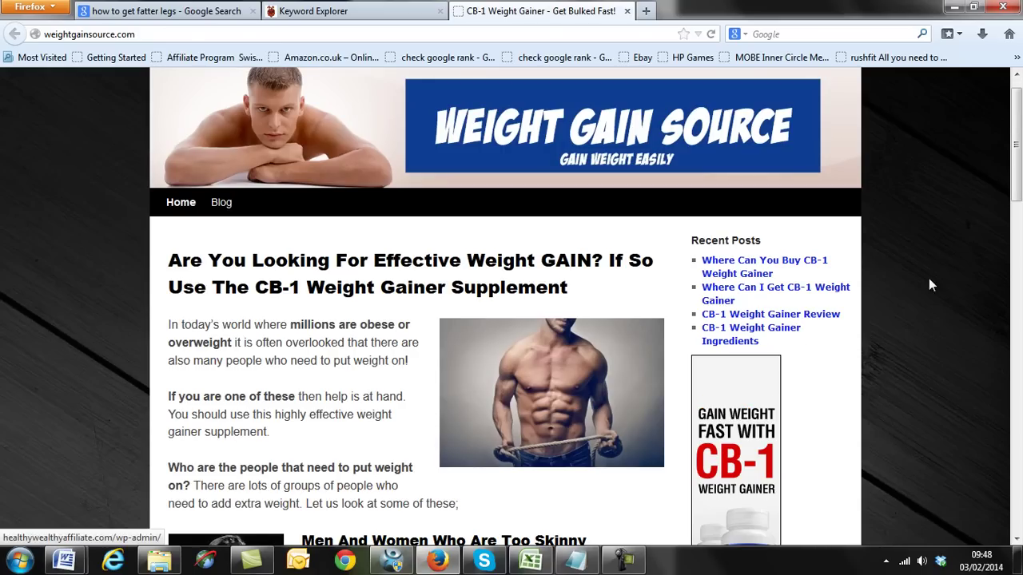
drag(1020, 184, 1020, 176)
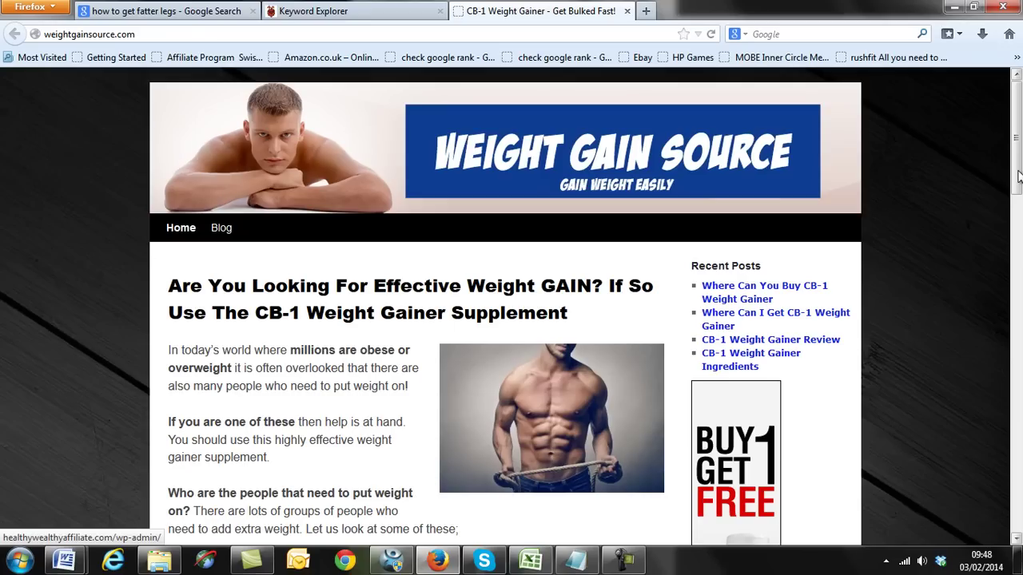
scroll(1019, 176, down, 3)
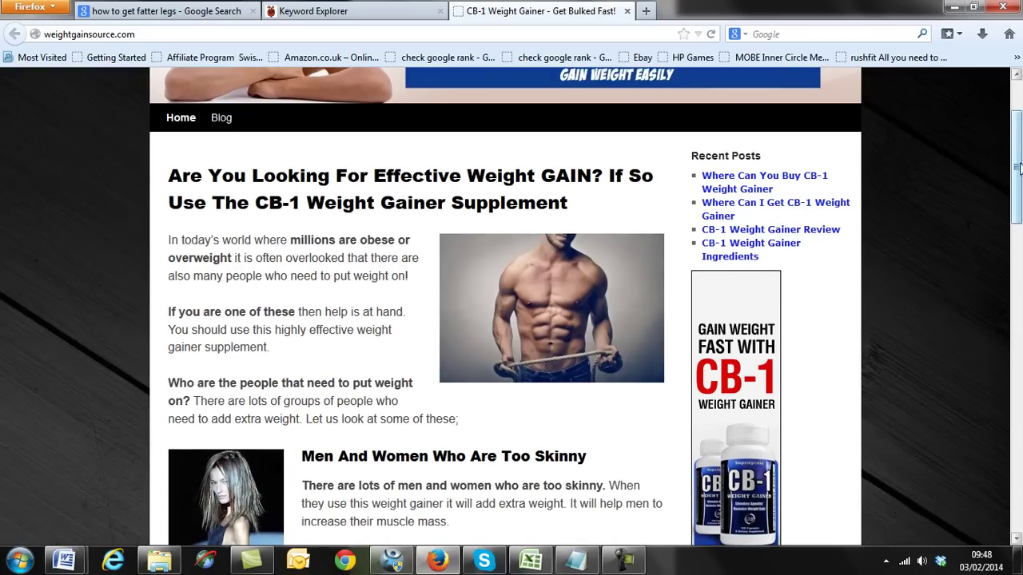
scroll(1019, 184, down, 2)
drag(1019, 184, 1019, 121)
click(148, 34)
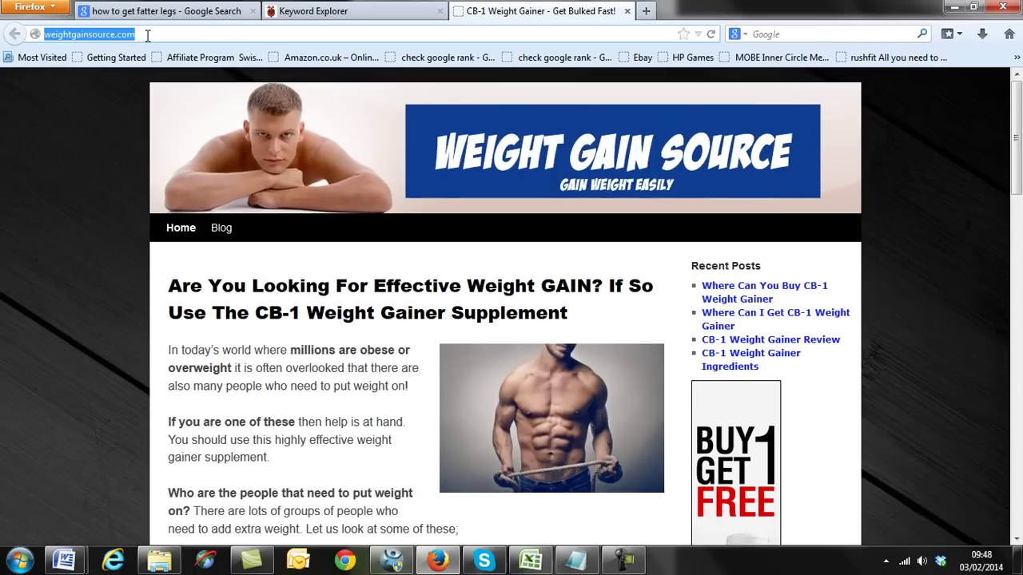
drag(1020, 117, 1020, 122)
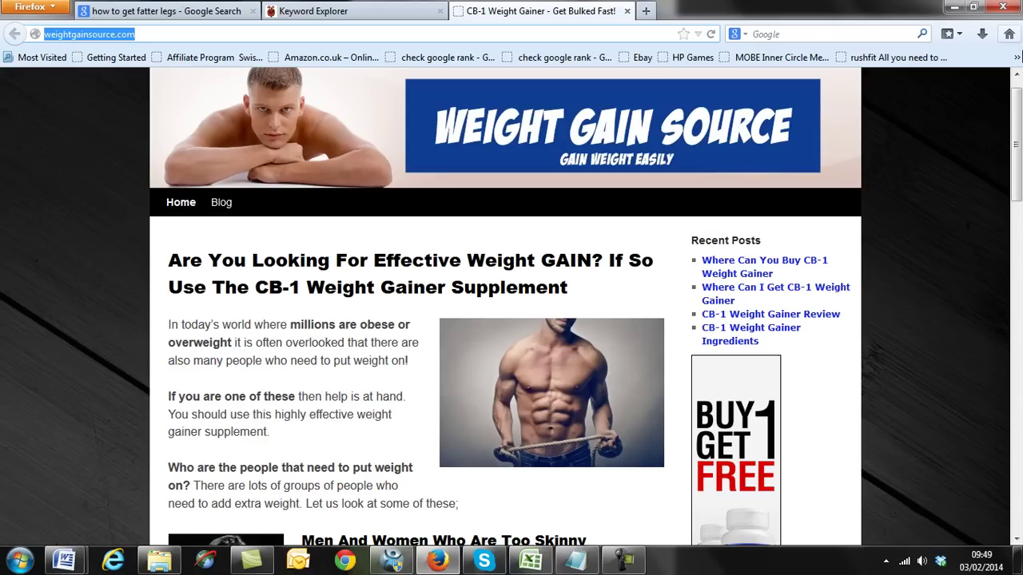
scroll(1019, 128, up, 1)
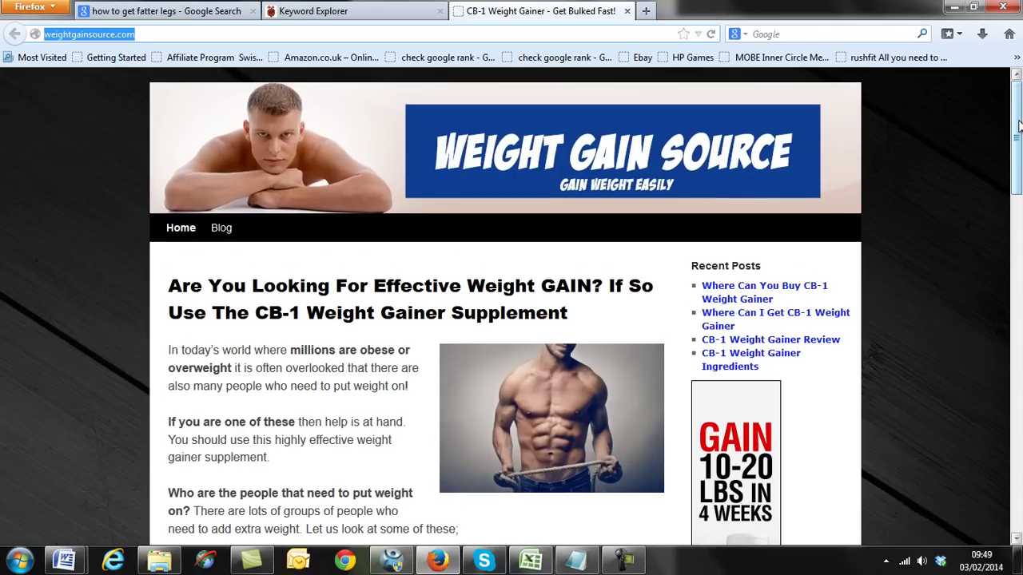